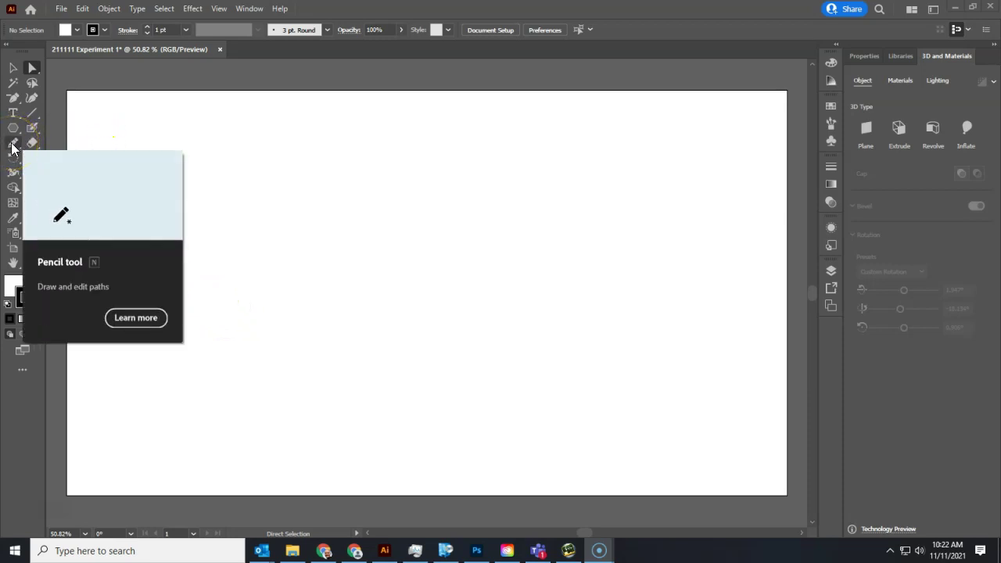
Step: Draw a freehand wavy line with four crests across the upper left artboard using the Pencil
left_click(13, 146)
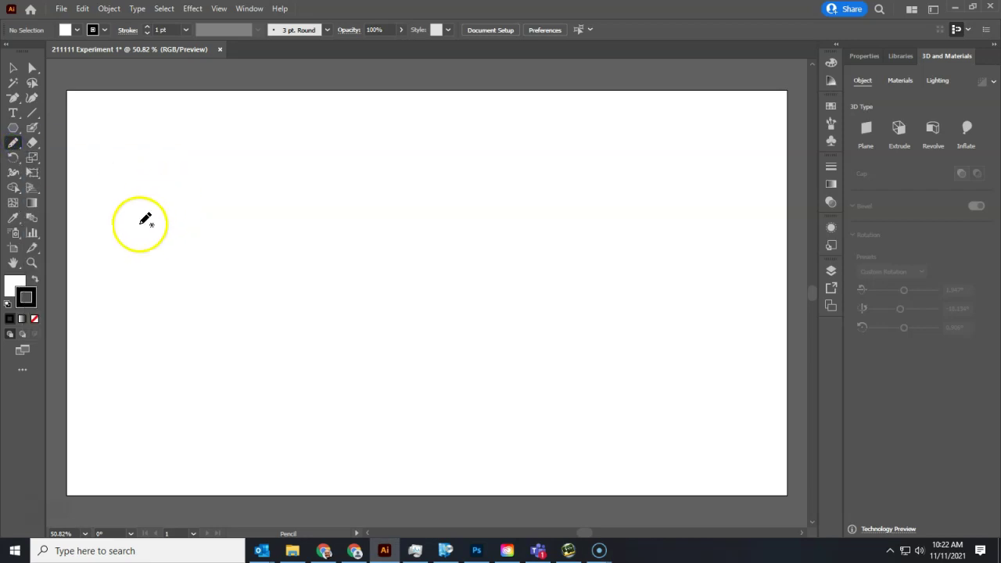
left_click_drag(139, 221, 149, 206)
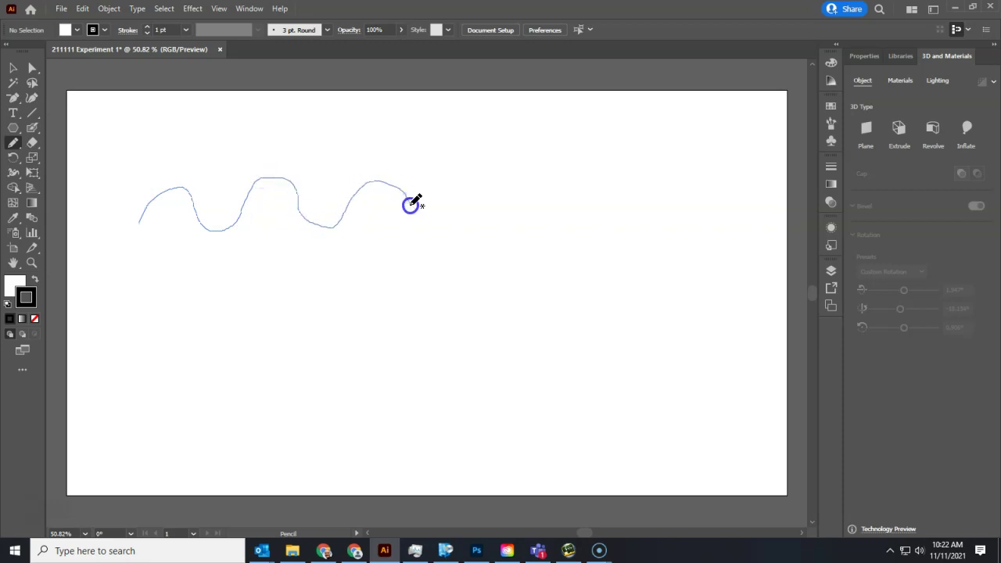
left_click_drag(555, 239, 554, 237)
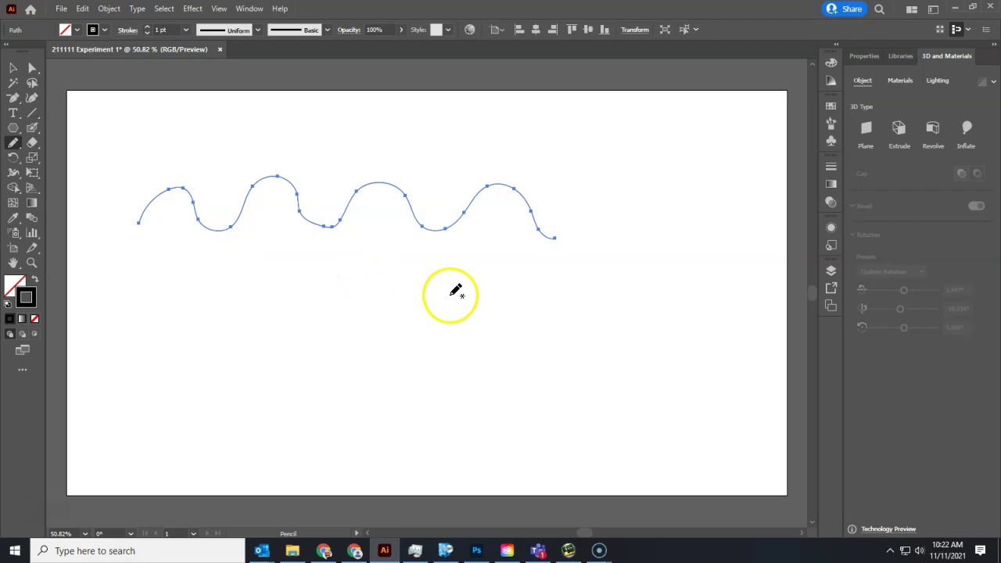
Step: Pull the wavy line's right end anchor slightly left with Direct Selection
left_click(31, 68)
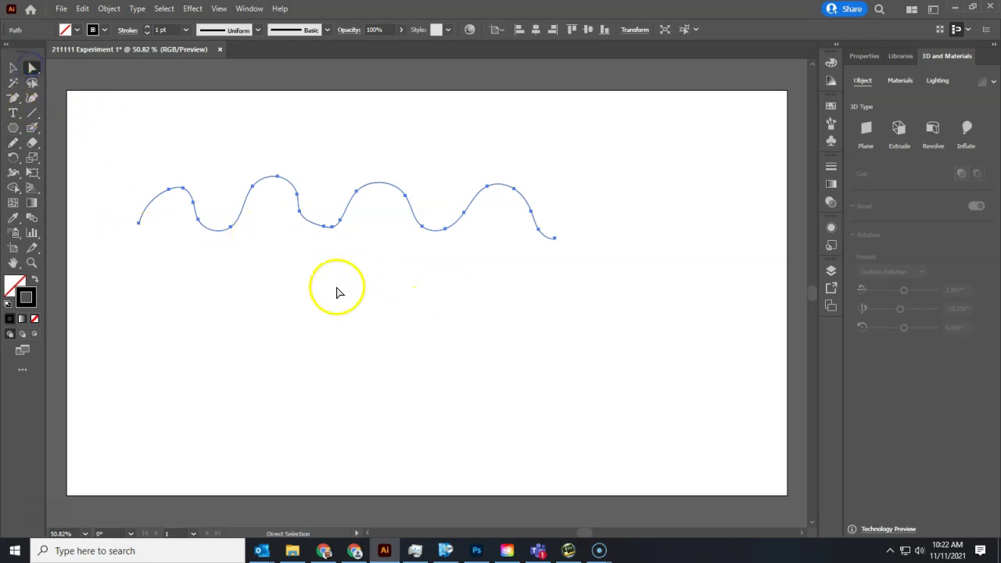
left_click(555, 238)
left_click_drag(556, 242, 541, 245)
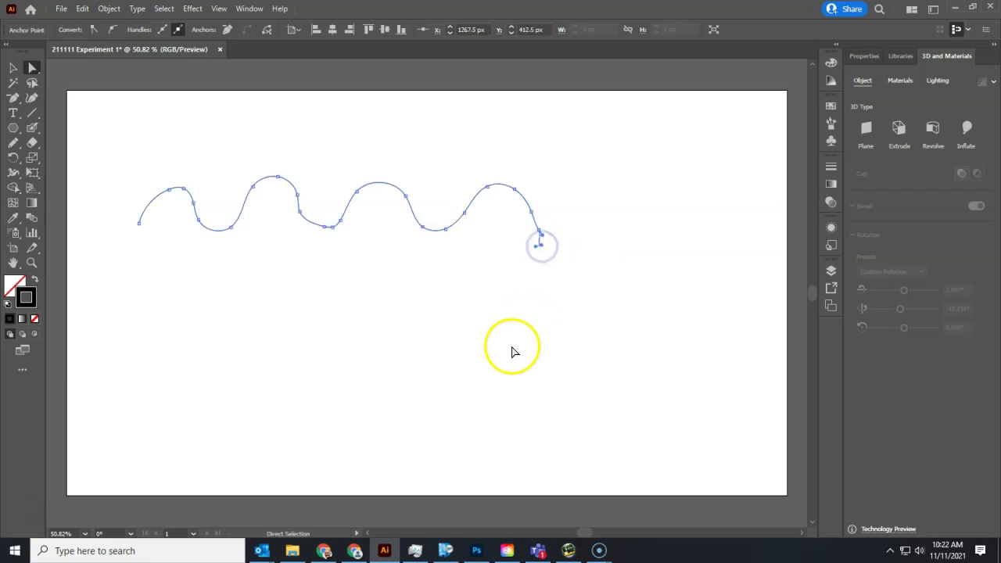
Step: Delete the hooked tail's anchor points at the line's right end, accepting the warning
left_click(15, 99)
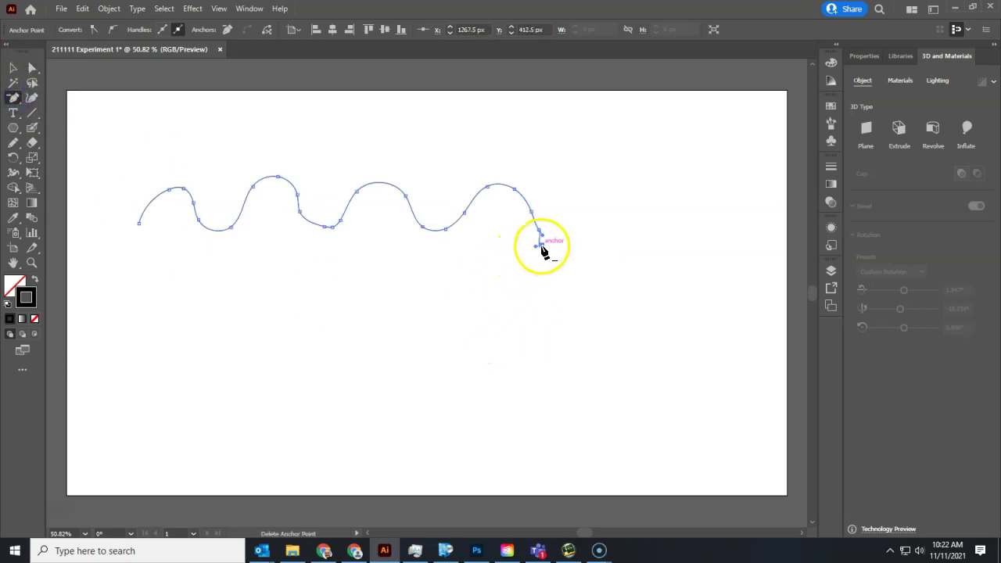
left_click(540, 244)
left_click(543, 236)
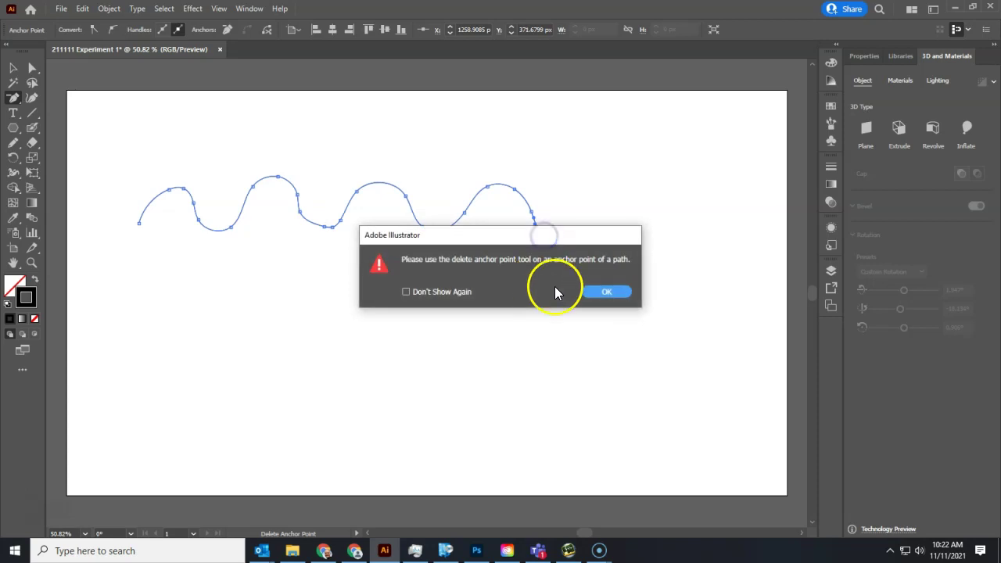
left_click(606, 291)
left_click(538, 233)
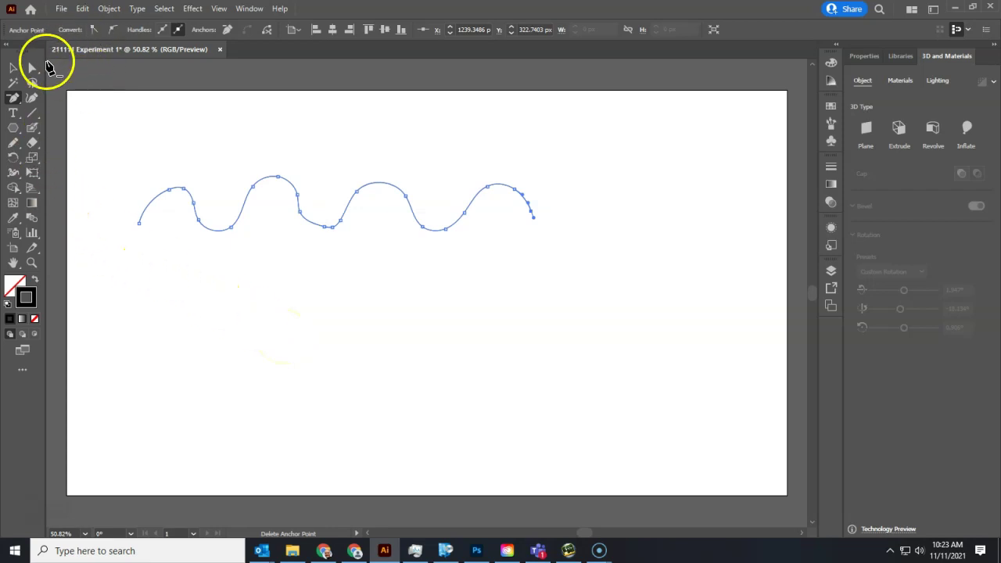
Step: Select the wavy line, set its stroke weight to 4 pt and fill it red
left_click(14, 70)
left_click(165, 193)
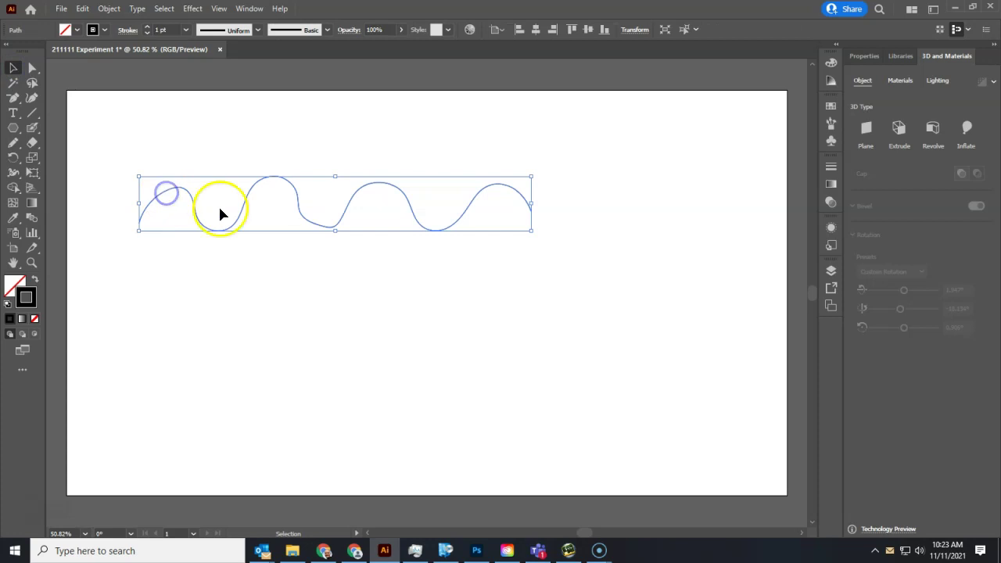
left_click(147, 27)
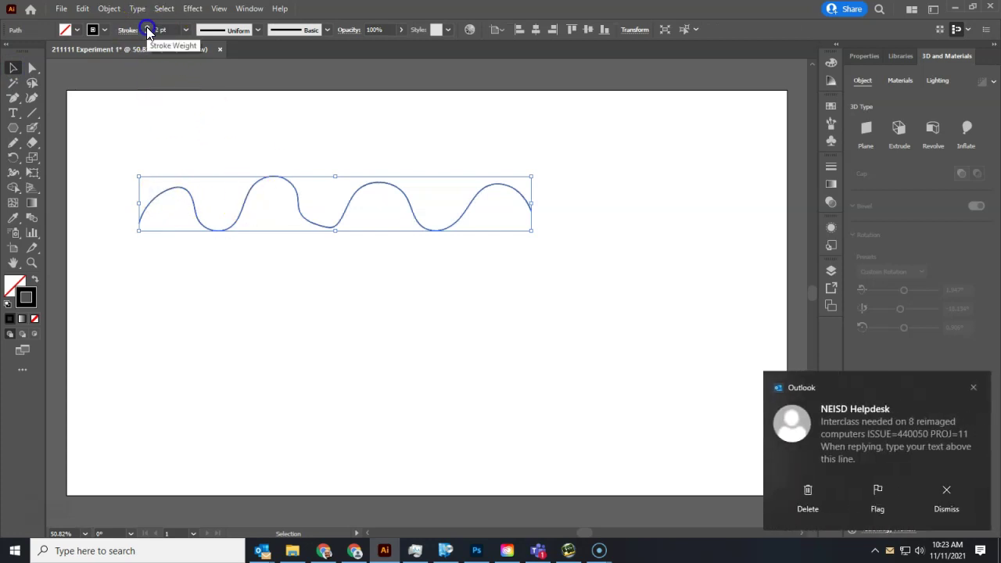
left_click(147, 26)
left_click(147, 26)
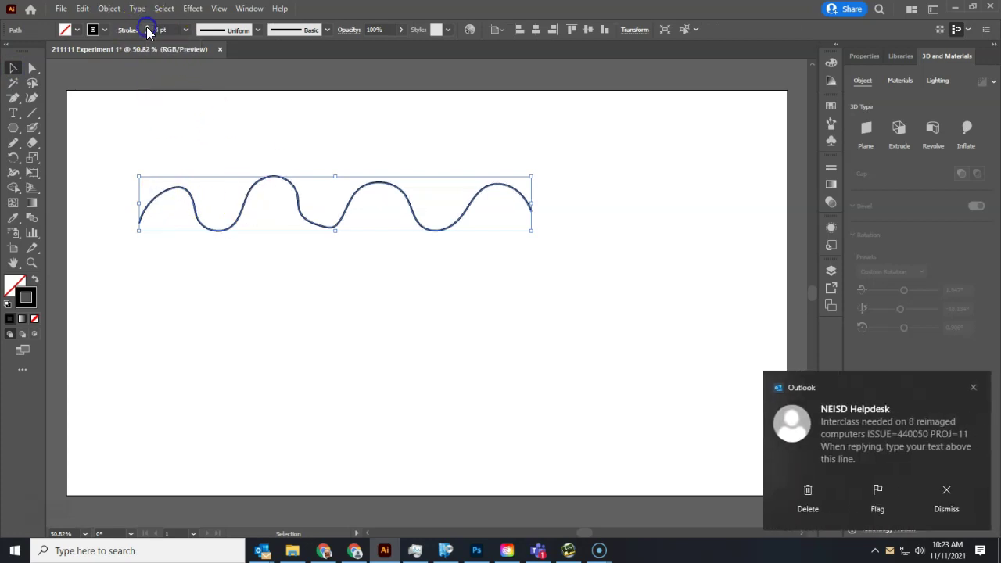
left_click(973, 387)
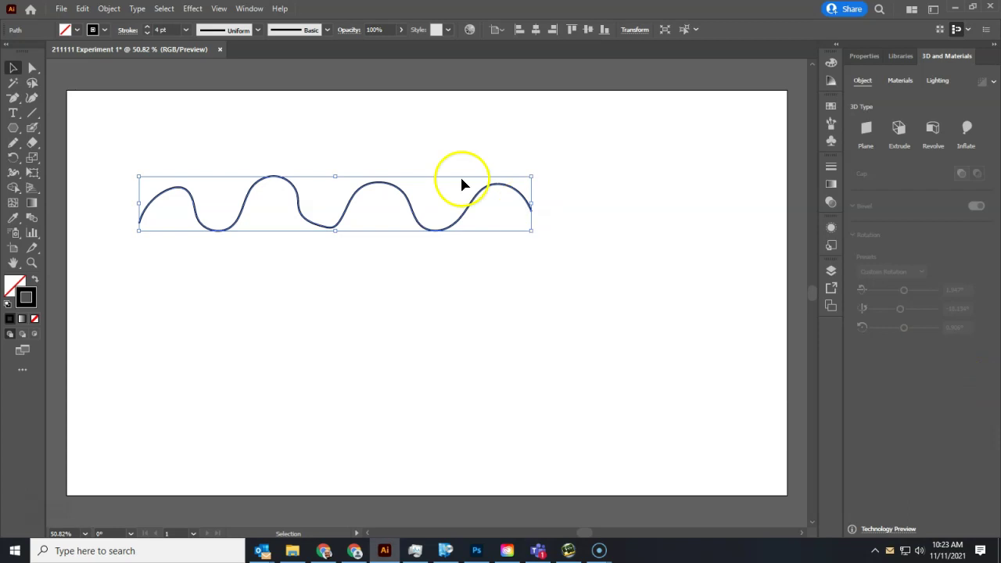
left_click(77, 30)
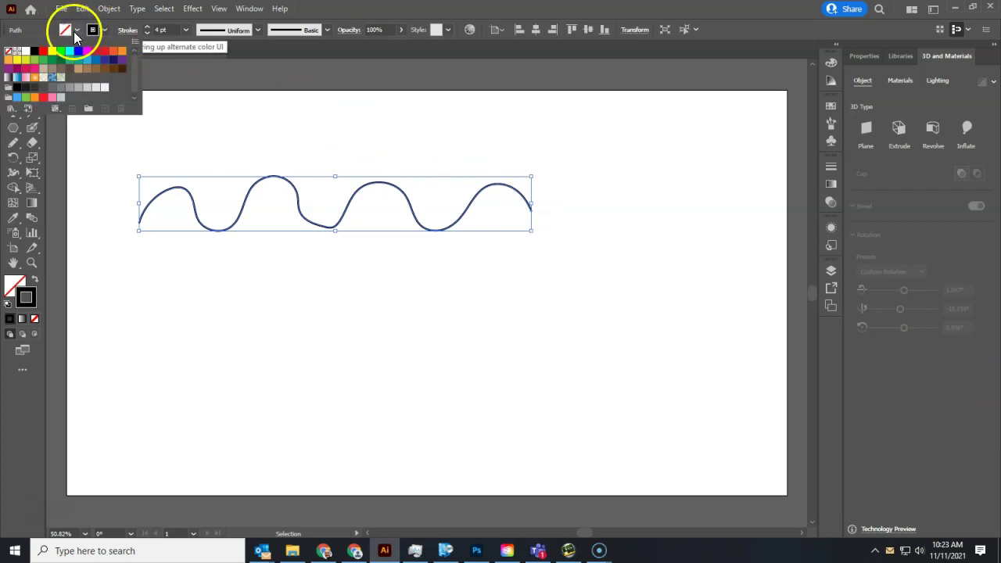
left_click(44, 53)
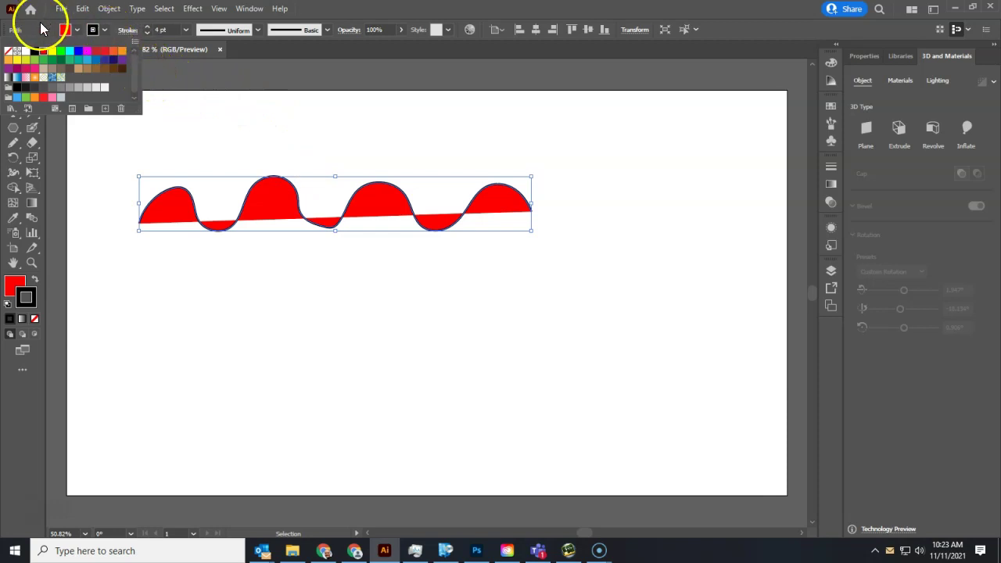
Step: Pencil a curved bottom edge from the line's right end back to its start, undoing one bad attempt, then select the closed shape
left_click(13, 143)
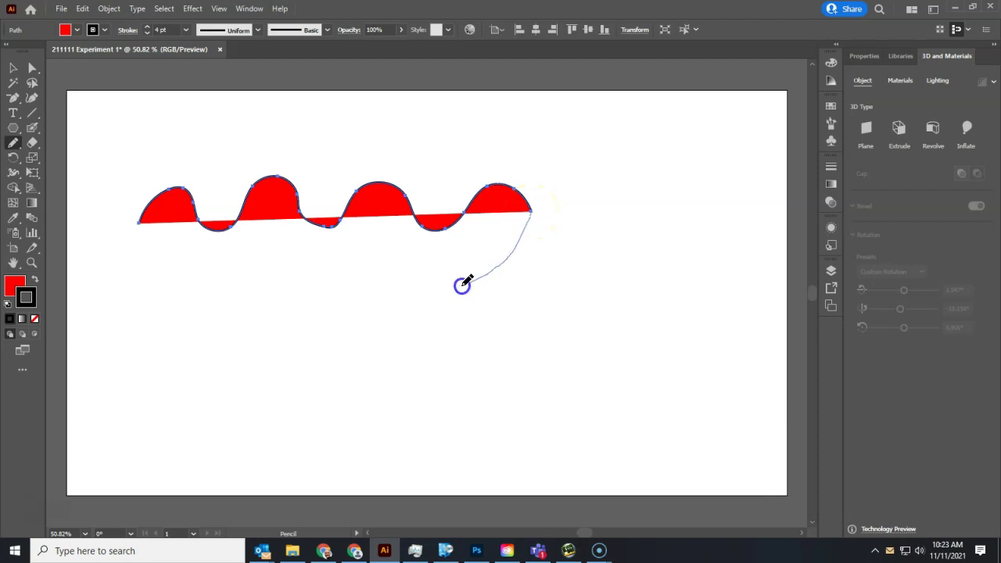
left_click_drag(363, 297, 356, 296)
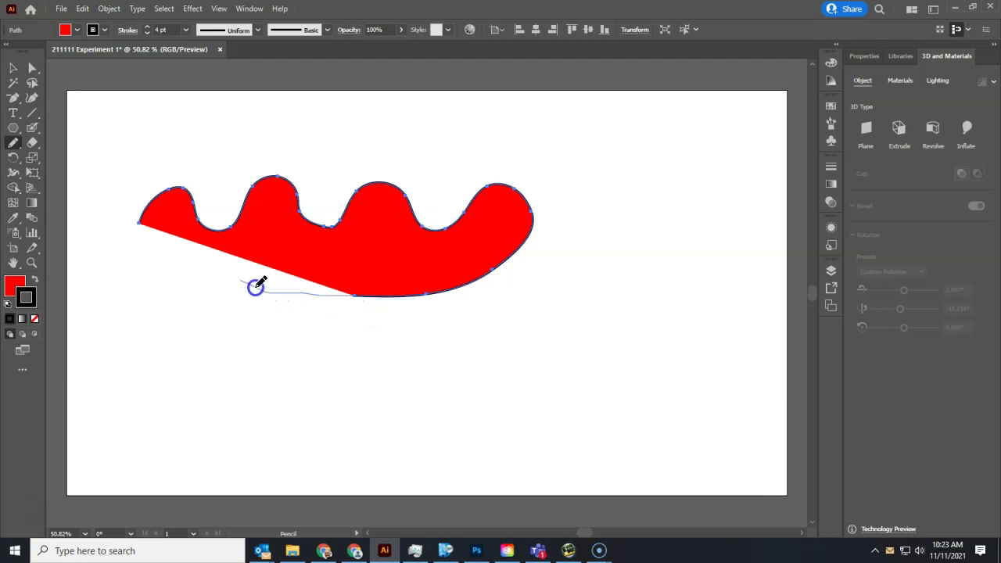
left_click_drag(140, 223, 139, 224)
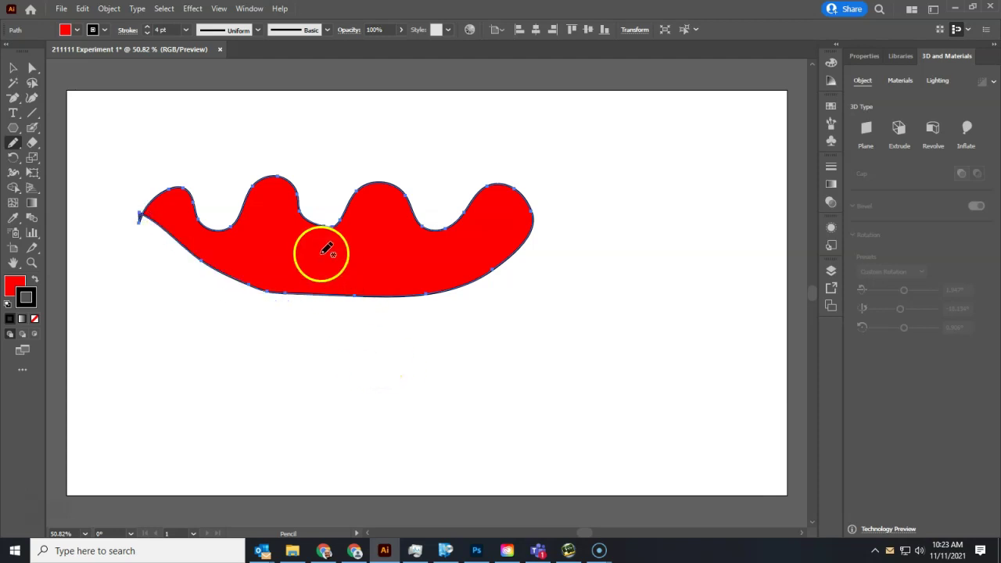
key("ctrl+z")
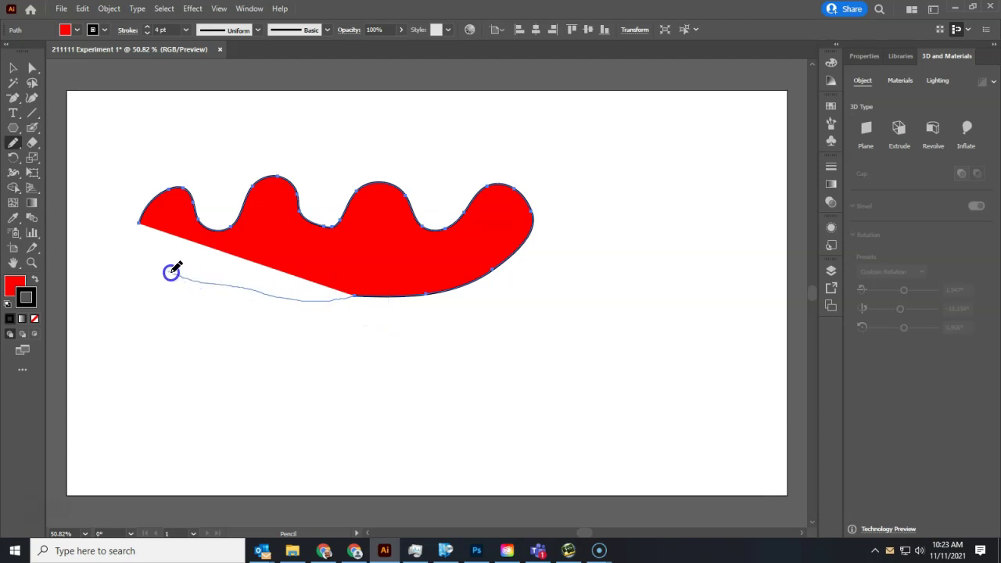
left_click_drag(141, 223, 140, 224)
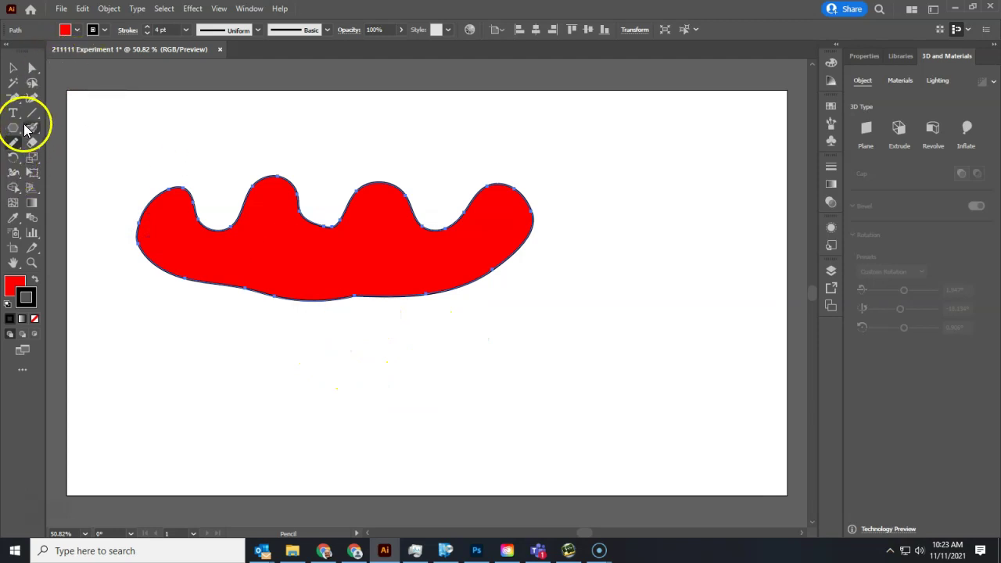
left_click(32, 204)
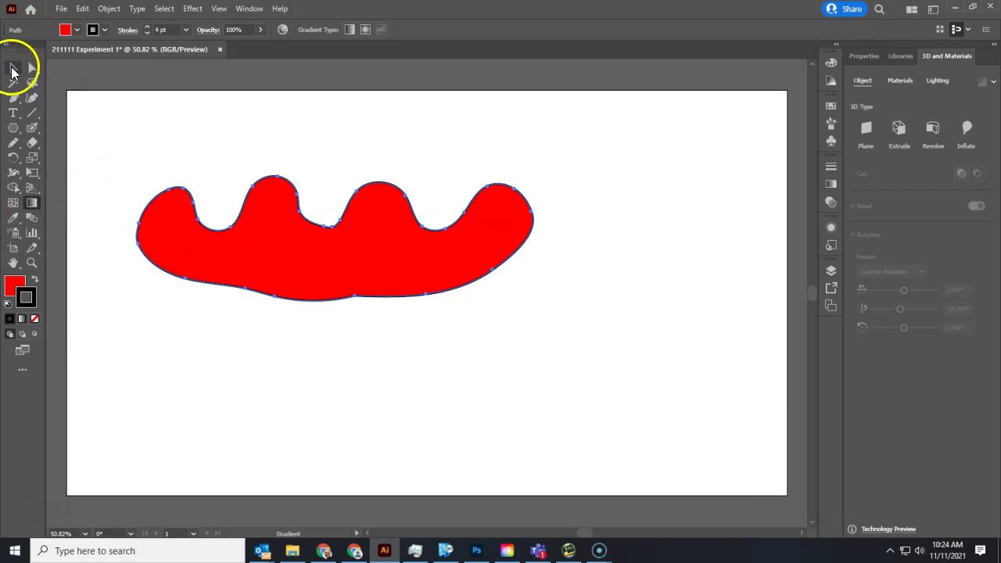
left_click(13, 68)
left_click(231, 252)
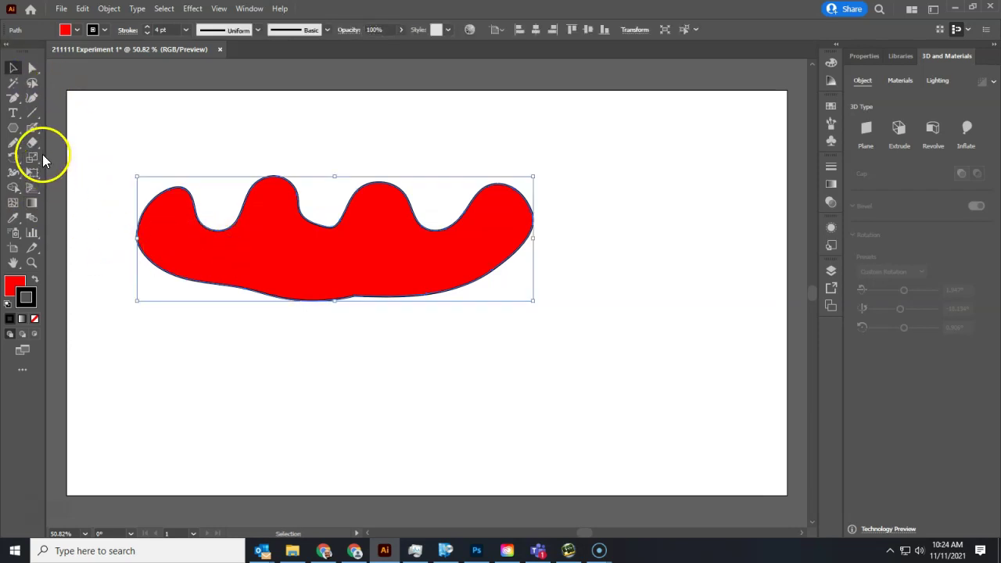
Step: Draw a new freehand shape below the red blob and give it a 33 pt stroke
mouse_move(35, 144)
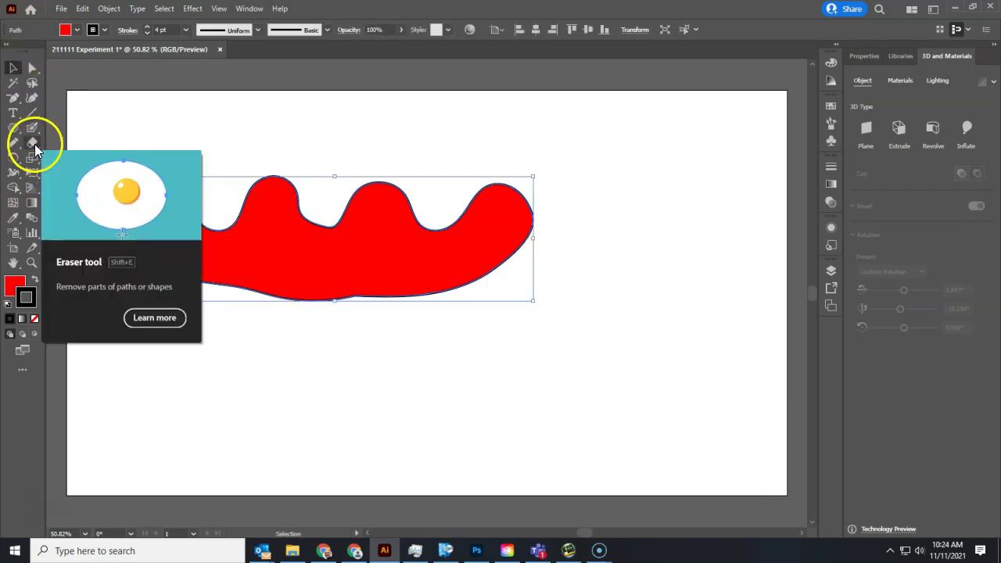
left_click(242, 330)
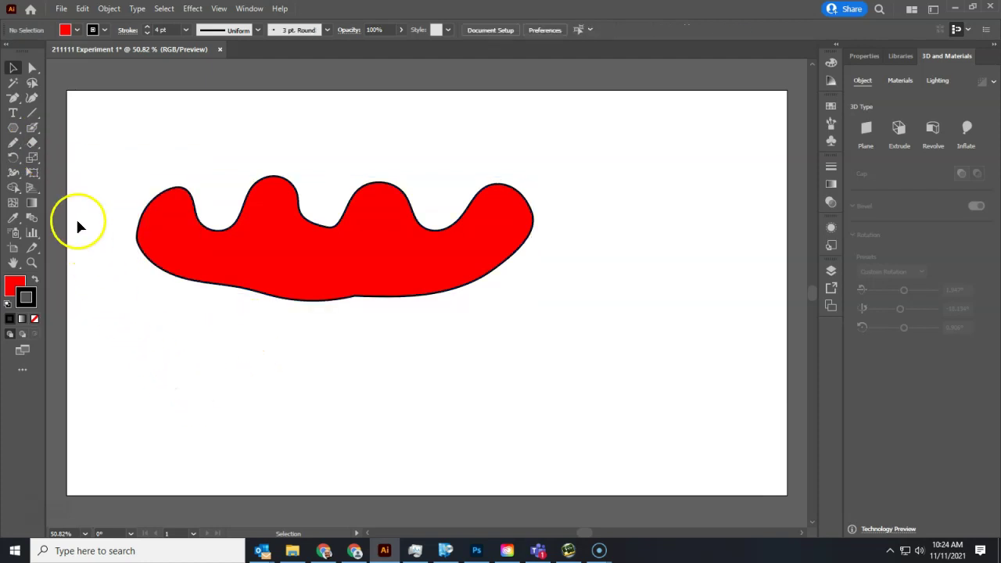
left_click(12, 146)
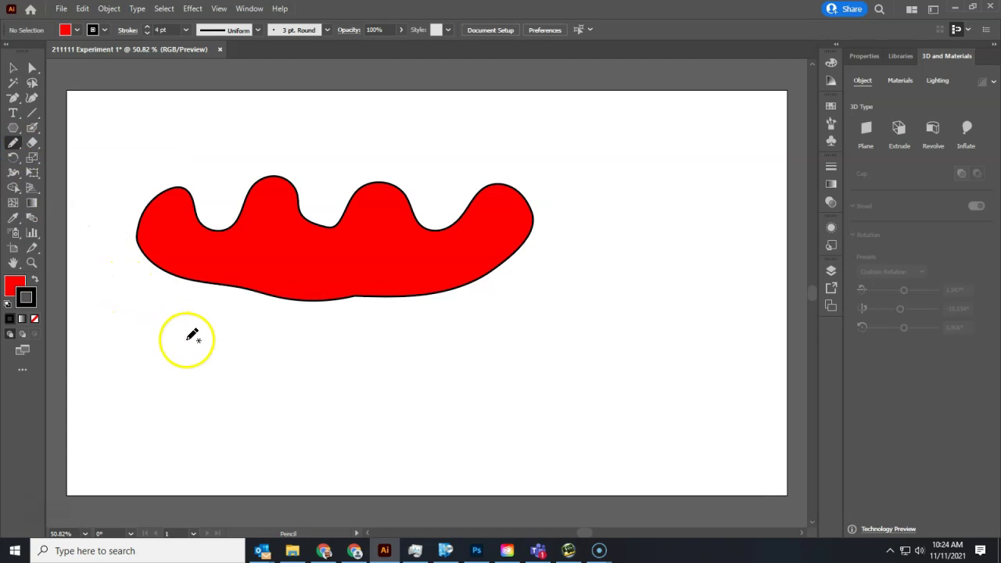
mouse_move(173, 352)
left_mouse_down()
mouse_move(196, 336)
mouse_move(194, 353)
left_mouse_up()
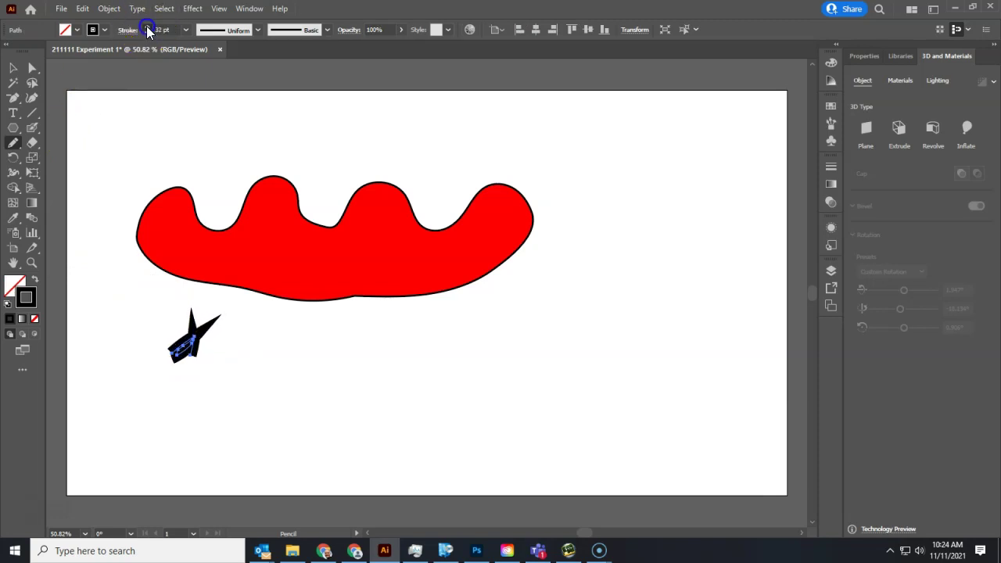
left_click(147, 29)
Step: Extend the black scribble with two more Pencil strokes and set the fill to red
left_click(13, 68)
left_click(232, 344)
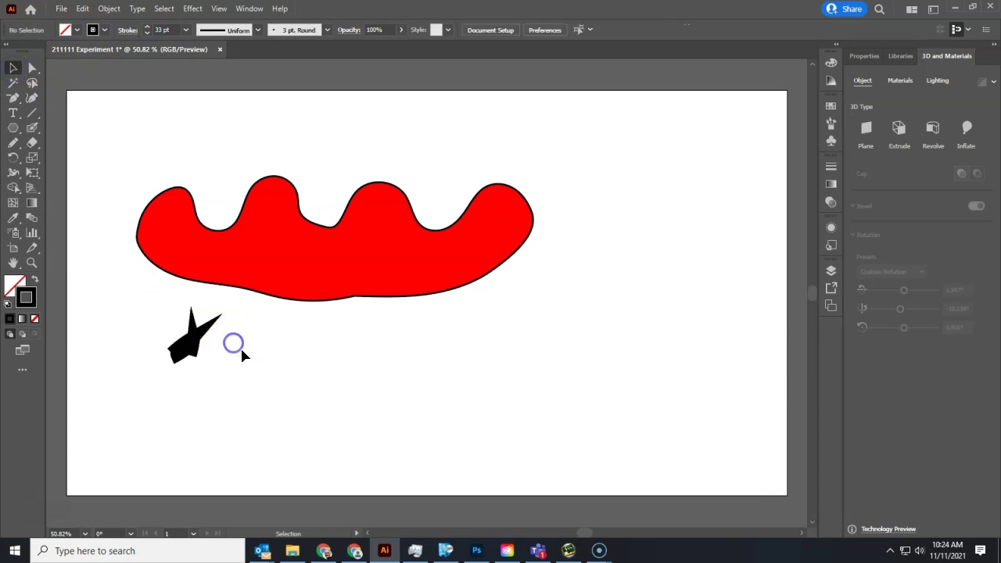
left_click(13, 142)
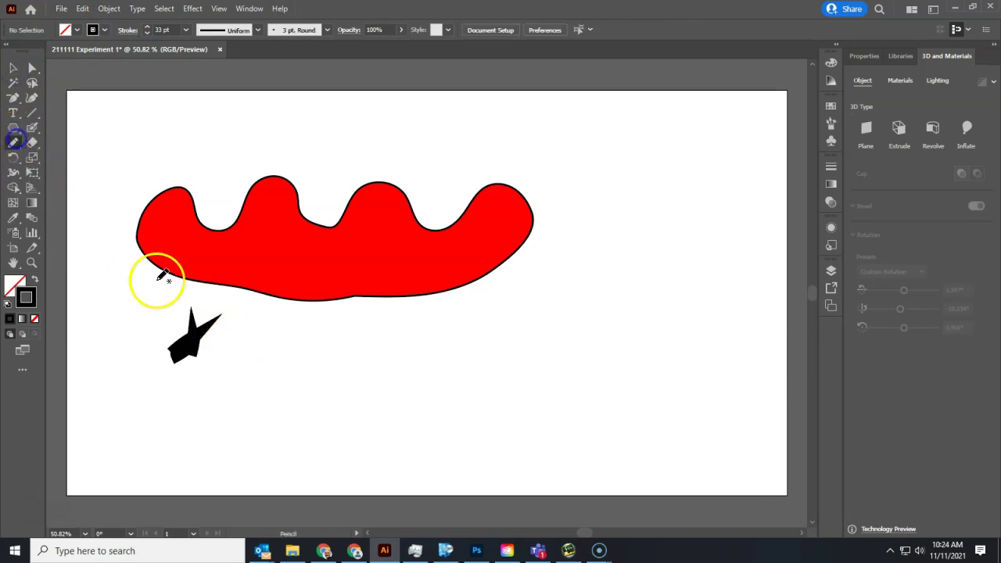
mouse_move(223, 328)
left_mouse_down()
mouse_move(202, 325)
mouse_move(223, 351)
mouse_move(279, 329)
mouse_move(277, 351)
mouse_move(237, 338)
mouse_move(315, 351)
mouse_move(402, 346)
left_mouse_up()
left_click(193, 358)
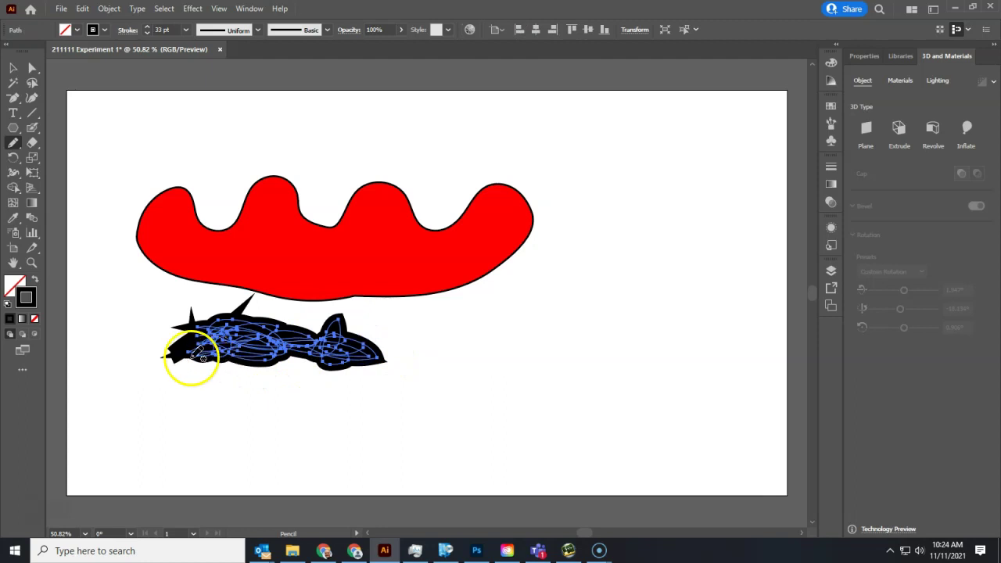
left_click_drag(193, 356, 351, 370)
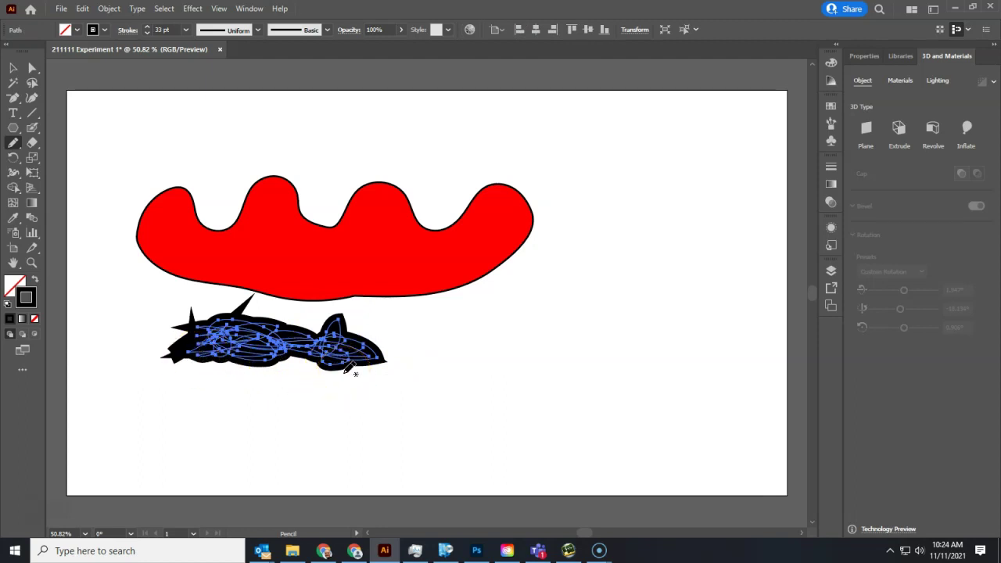
left_click(234, 397)
left_click(35, 149)
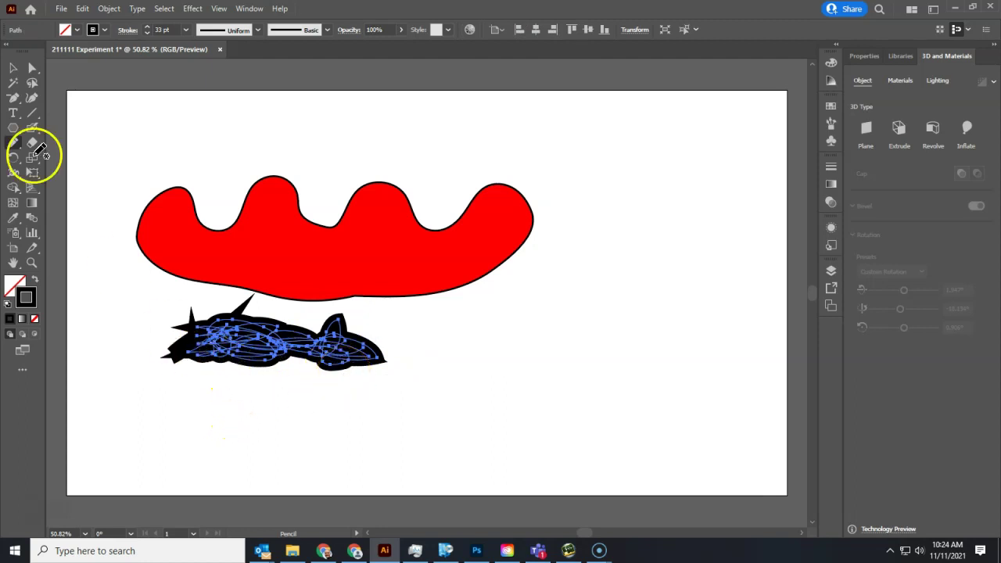
left_click(77, 29)
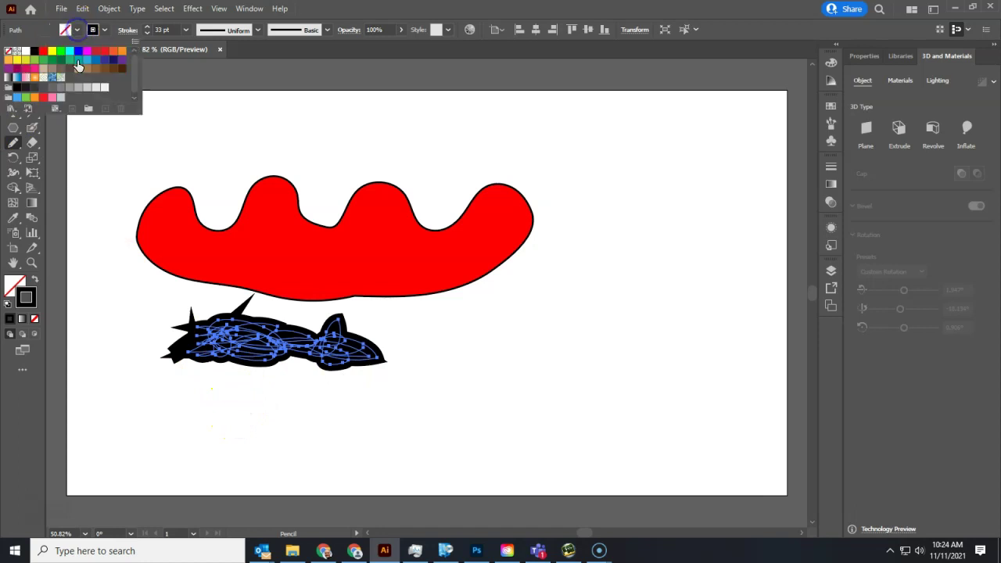
left_click(43, 58)
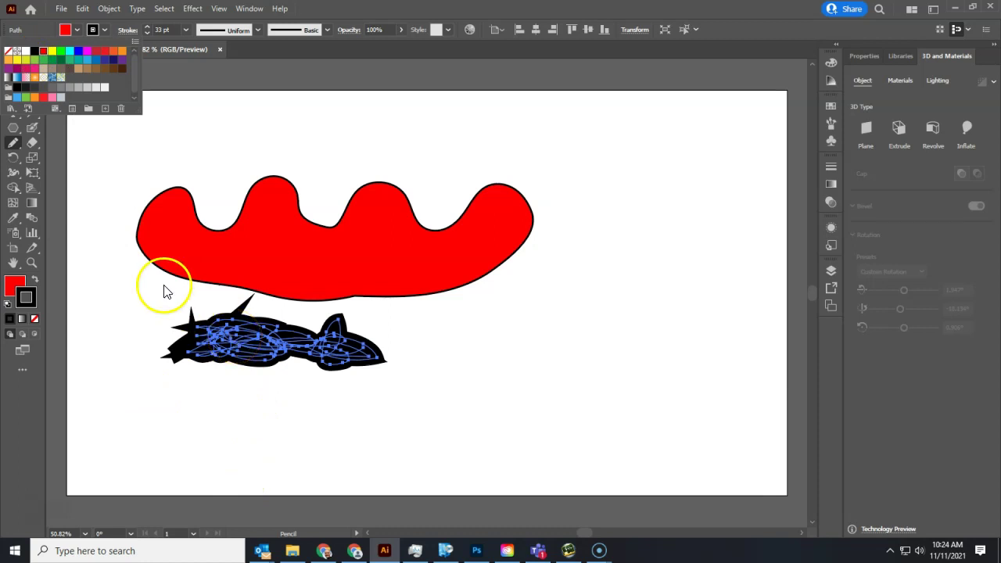
Step: Switch to the regular Paintbrush and paint a short trial stroke
left_click(34, 129)
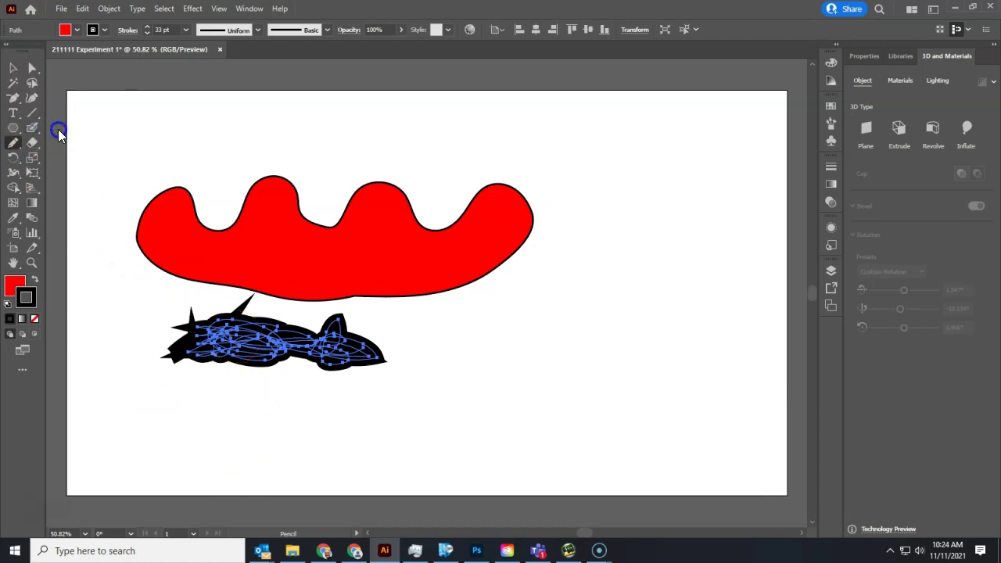
left_click_drag(33, 127, 79, 126)
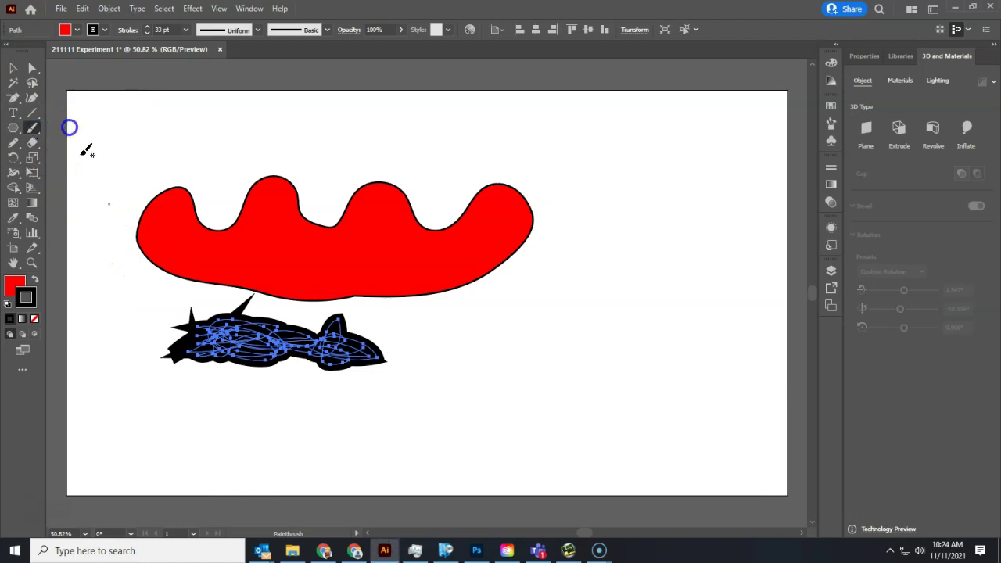
key("ctrl+a")
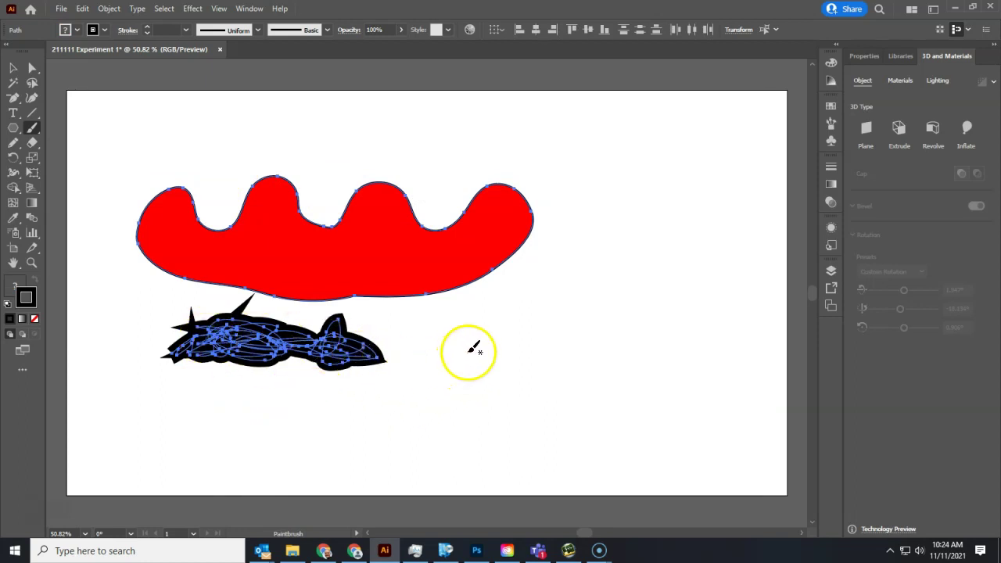
left_click_drag(501, 343, 476, 349)
key("ctrl+shift+a")
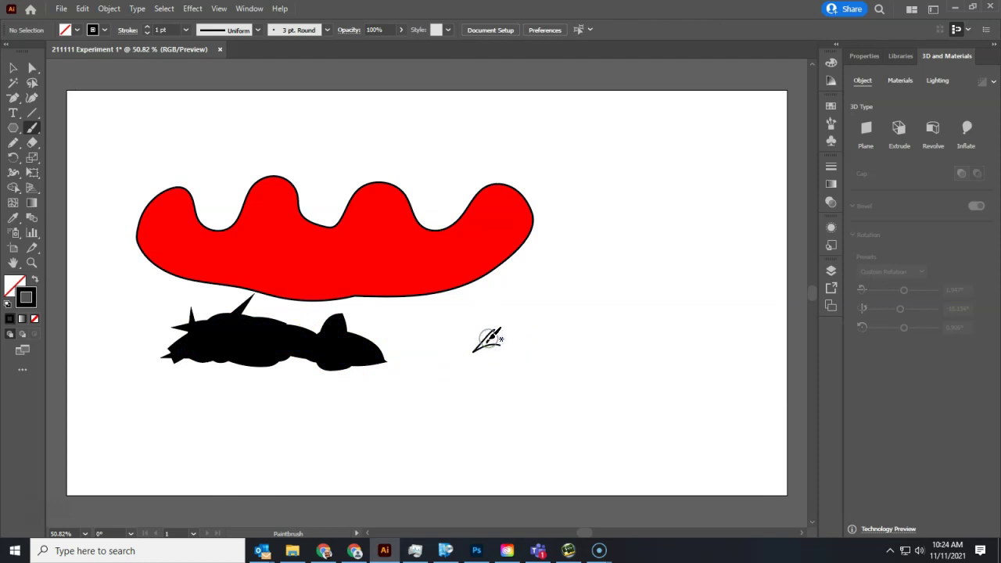
Step: Paint a large black heart right of the shapes, filling the gaps inside it
mouse_move(491, 336)
left_mouse_down()
mouse_move(509, 352)
mouse_move(706, 306)
mouse_move(536, 342)
mouse_move(497, 314)
mouse_move(662, 292)
mouse_move(645, 268)
mouse_move(516, 295)
mouse_move(588, 259)
mouse_move(532, 294)
left_mouse_up()
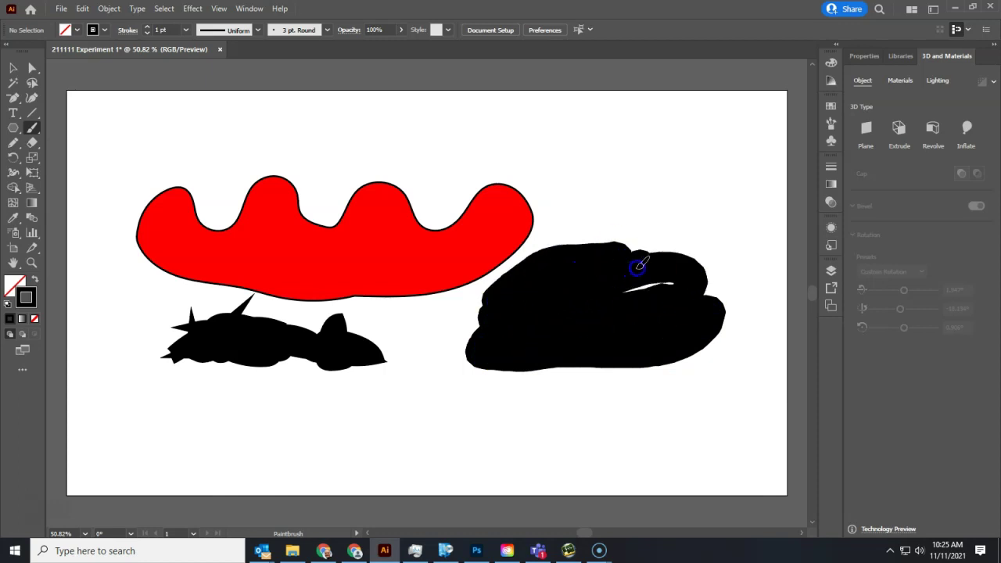
mouse_move(602, 227)
left_mouse_down()
mouse_move(680, 213)
mouse_move(709, 271)
mouse_move(709, 328)
mouse_move(605, 459)
left_mouse_up()
left_click(595, 296)
mouse_move(594, 295)
left_mouse_down()
mouse_move(581, 239)
mouse_move(524, 211)
mouse_move(482, 218)
mouse_move(459, 253)
mouse_move(455, 296)
mouse_move(481, 366)
mouse_move(608, 476)
mouse_move(596, 443)
mouse_move(655, 370)
mouse_move(592, 406)
mouse_move(580, 435)
mouse_move(538, 394)
left_mouse_up()
left_click_drag(487, 250, 478, 294)
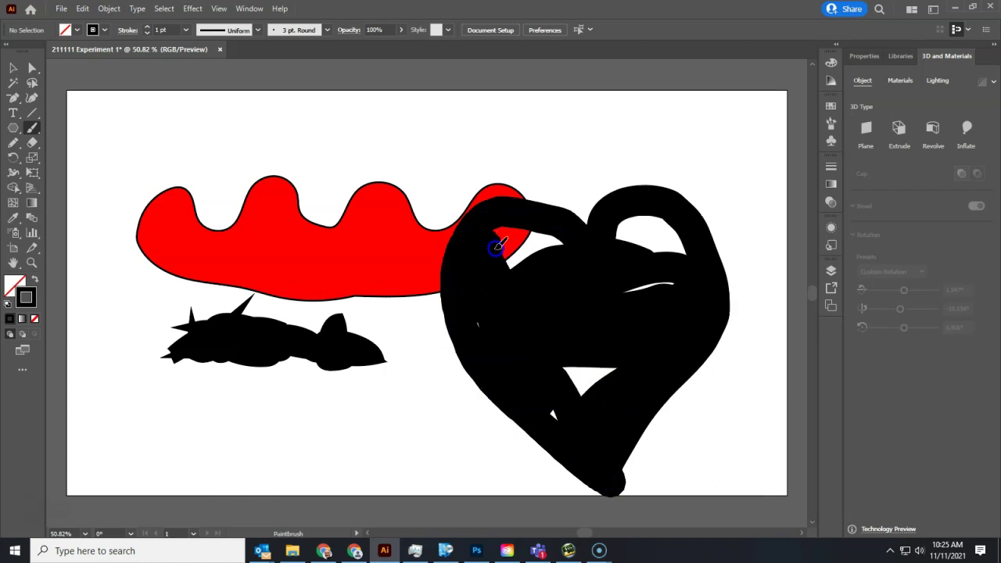
mouse_move(497, 247)
left_mouse_down()
mouse_move(518, 231)
mouse_move(549, 239)
left_mouse_up()
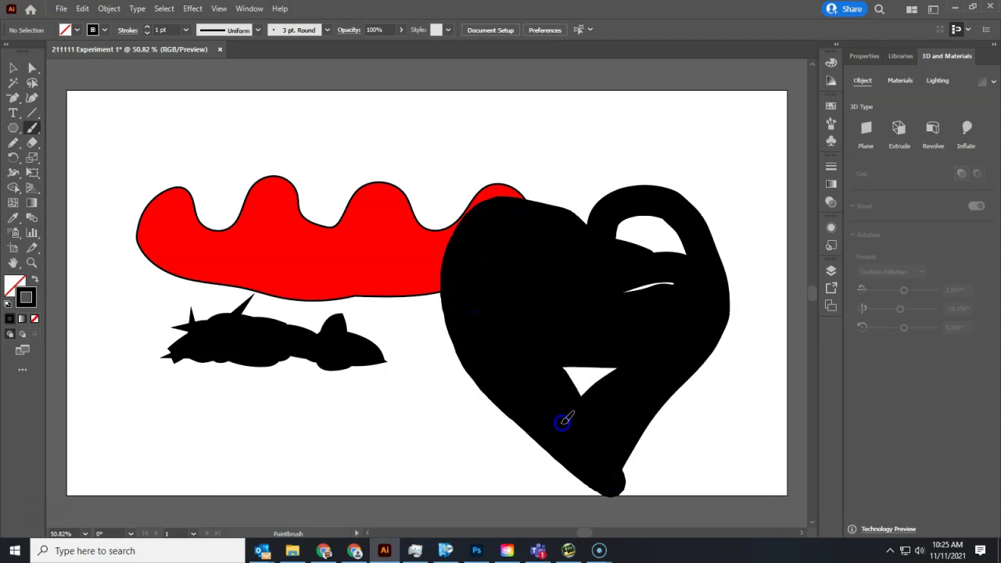
mouse_move(563, 422)
left_mouse_down()
mouse_move(587, 369)
mouse_move(618, 370)
mouse_move(565, 383)
mouse_move(598, 345)
left_mouse_up()
mouse_move(670, 287)
left_mouse_down()
mouse_move(677, 258)
mouse_move(669, 228)
mouse_move(650, 245)
left_mouse_up()
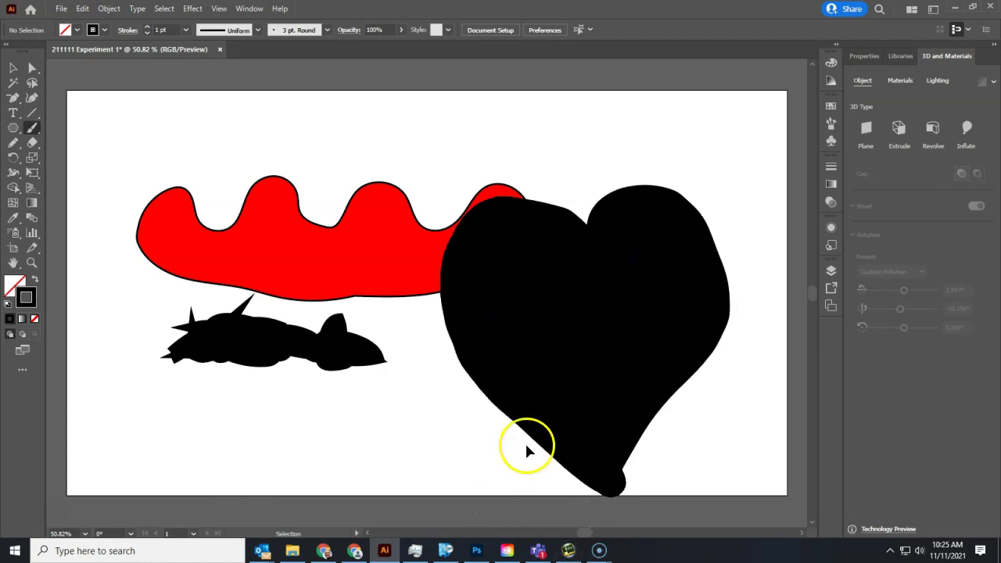
Step: Select all artwork and delete it, leaving the artboard blank
key("ctrl+a")
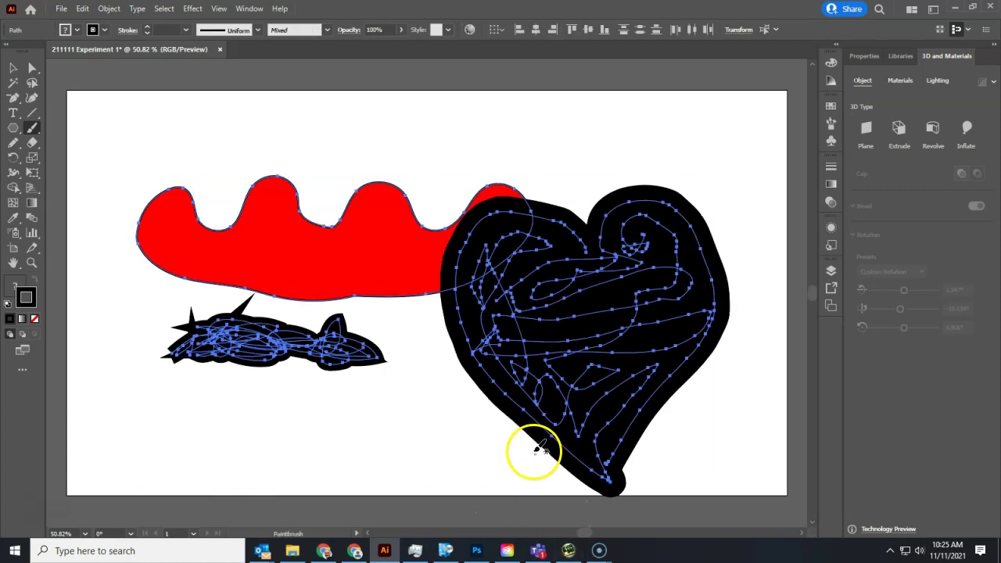
left_click(14, 68)
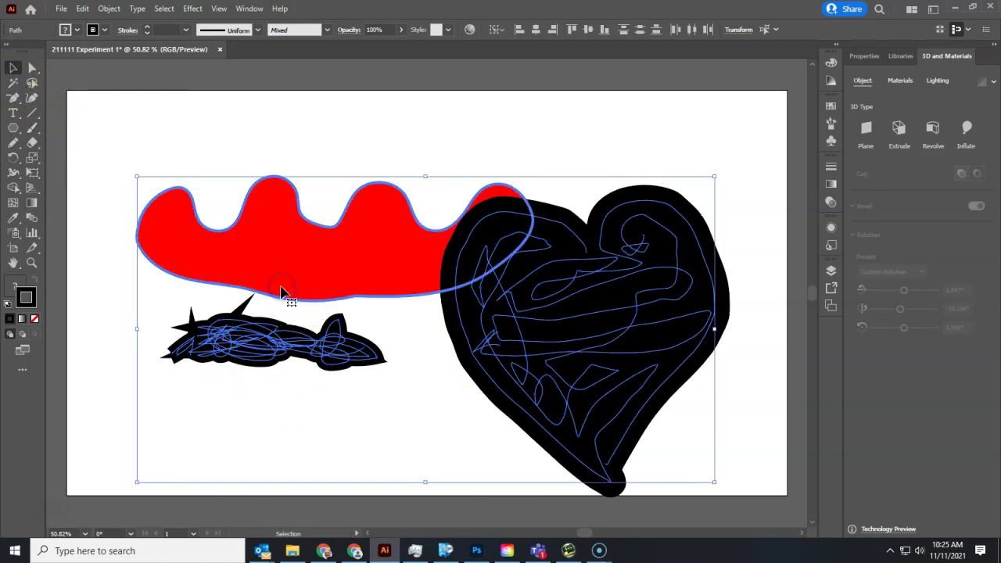
key("Delete")
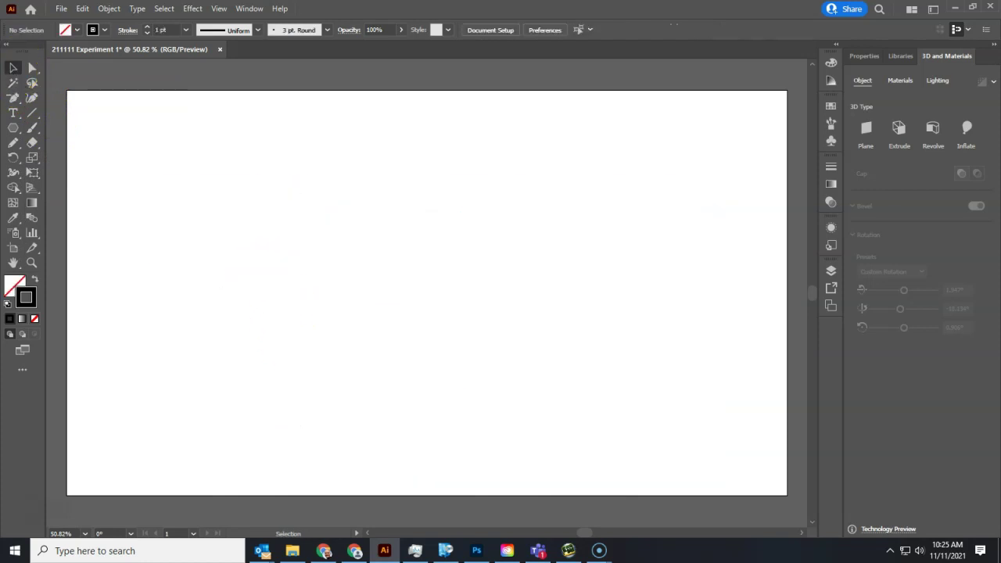
Step: Pick the Blob Brush from the brush flyout and paint a filled black heart, filling both lobes
left_click(35, 129)
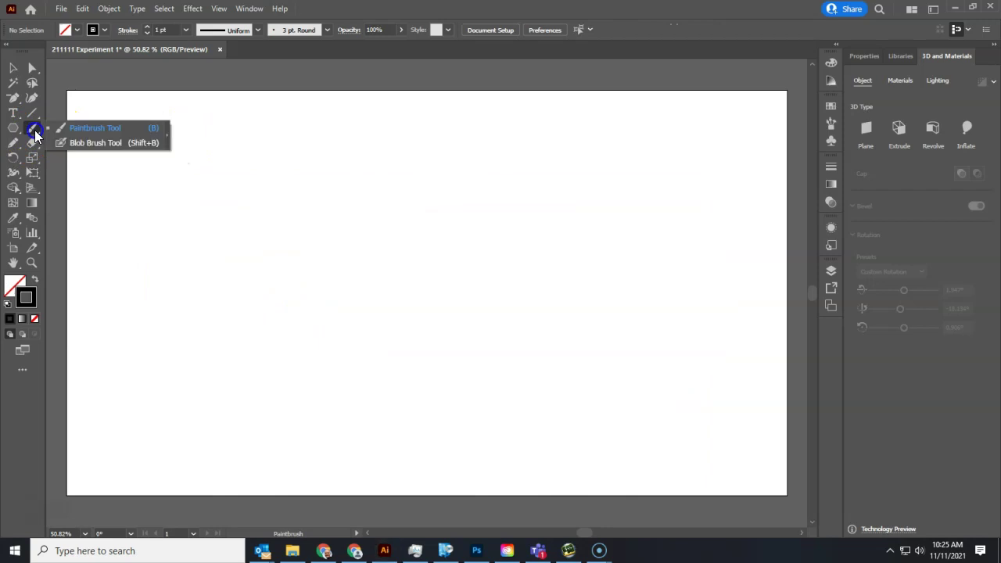
left_click(89, 141)
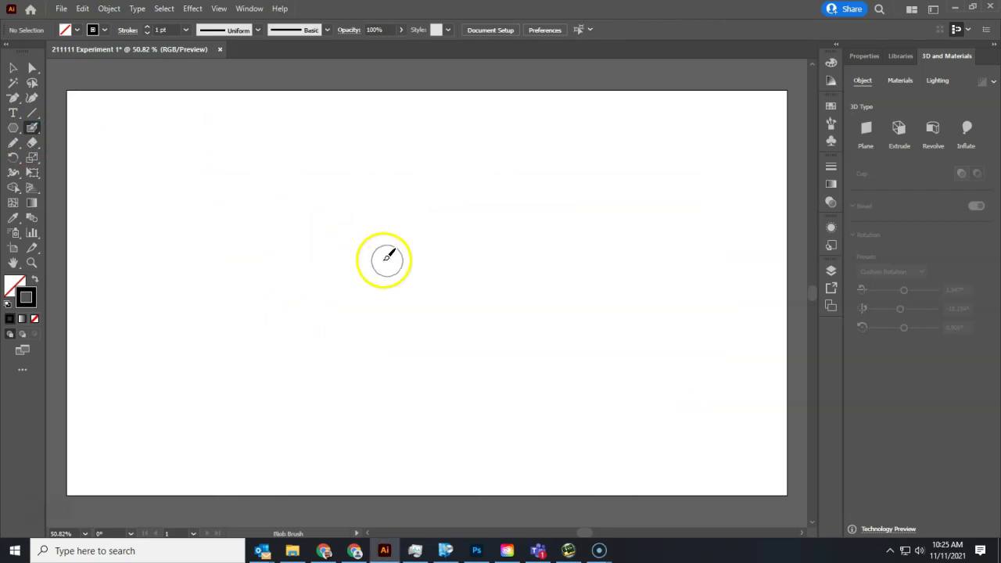
mouse_move(384, 257)
left_mouse_down()
mouse_move(401, 221)
mouse_move(425, 207)
mouse_move(494, 231)
mouse_move(481, 270)
mouse_move(409, 345)
mouse_move(390, 411)
mouse_move(310, 281)
mouse_move(316, 209)
mouse_move(357, 218)
mouse_move(356, 251)
mouse_move(340, 250)
mouse_move(337, 272)
mouse_move(321, 266)
mouse_move(329, 250)
mouse_move(340, 289)
mouse_move(363, 285)
mouse_move(377, 374)
mouse_move(405, 303)
left_mouse_up()
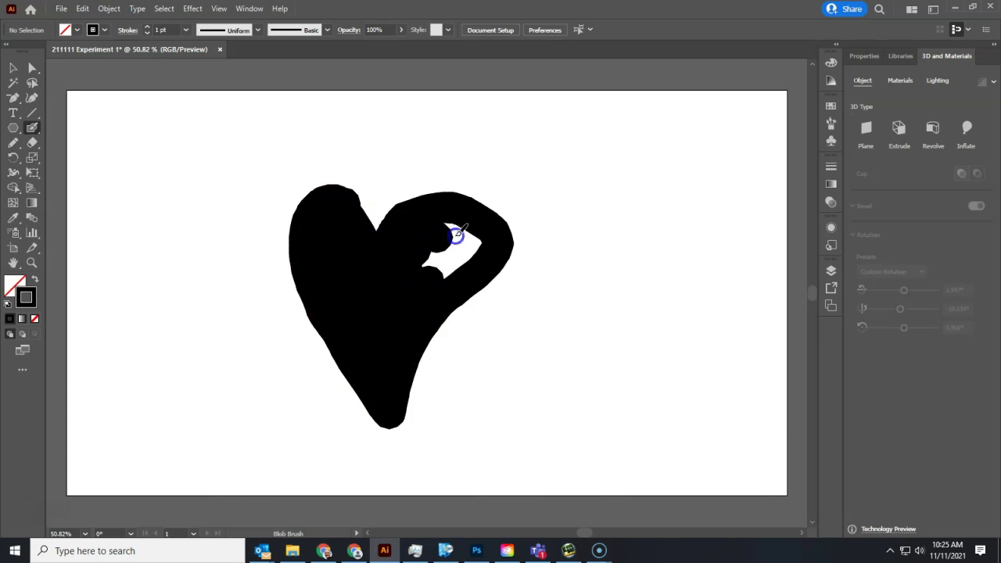
mouse_move(456, 234)
left_mouse_down()
mouse_move(440, 270)
mouse_move(428, 262)
left_mouse_up()
left_click_drag(482, 242, 484, 241)
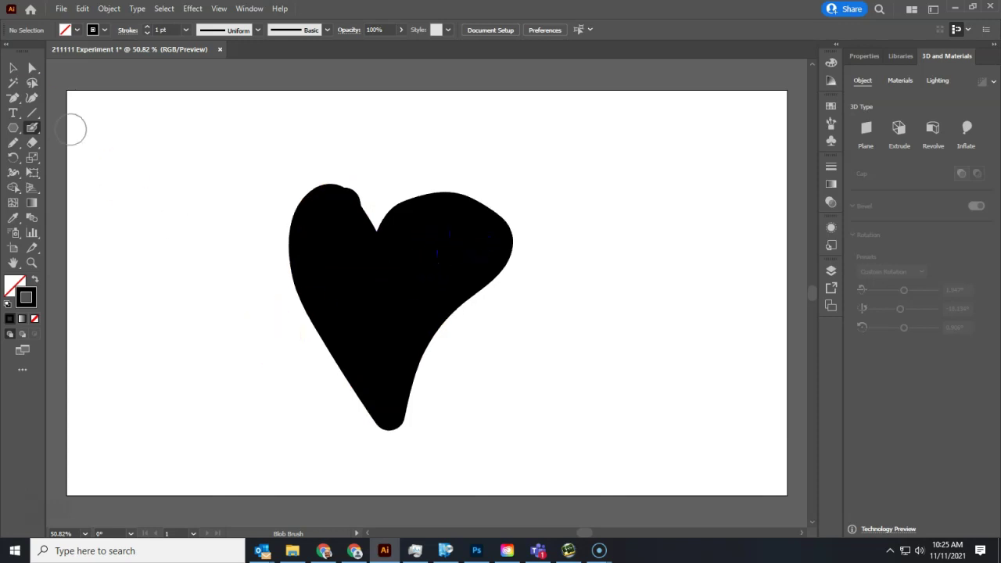
Step: Select the heart and give it a red fill with an 18 pt black stroke
left_click(31, 68)
left_click(370, 279)
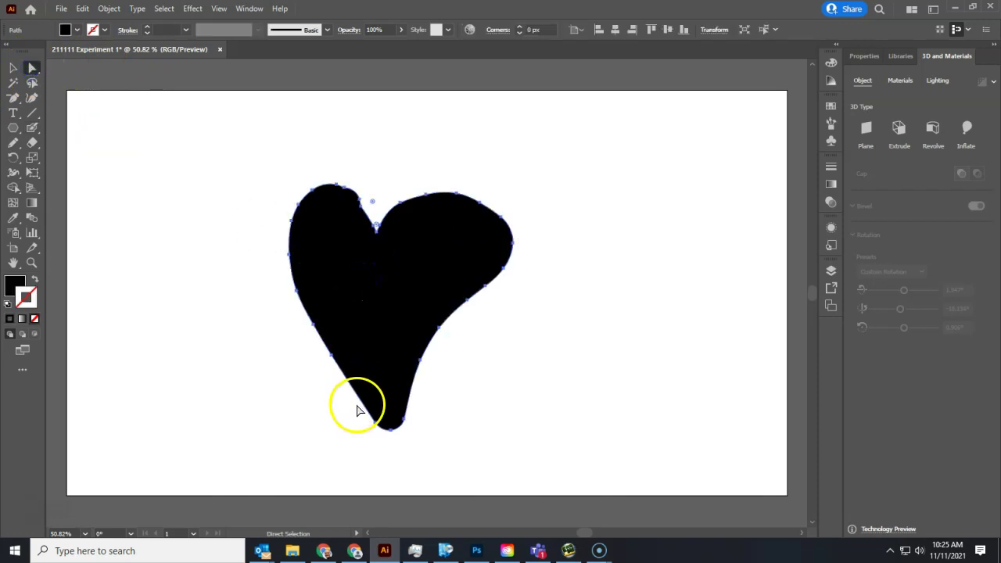
left_click(79, 31)
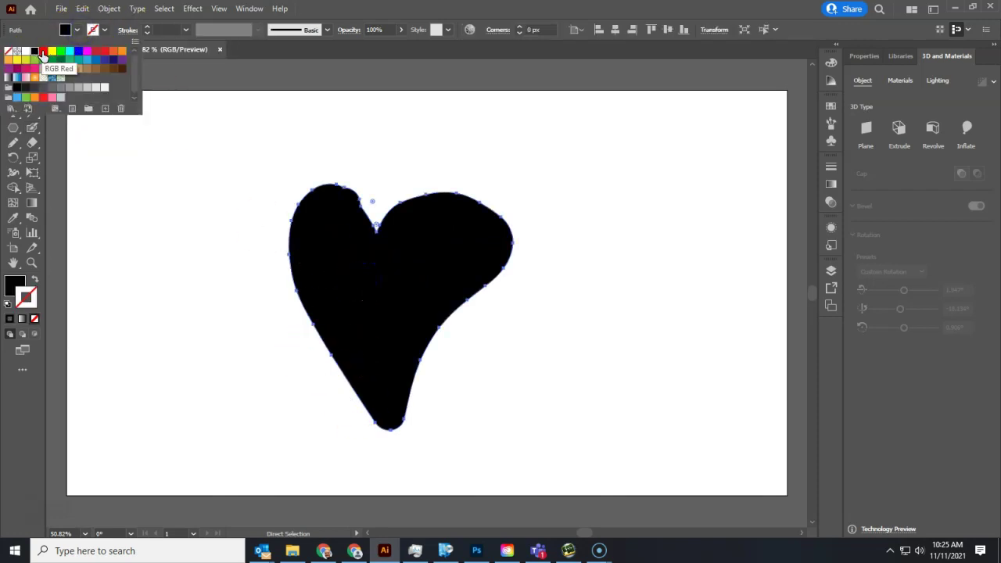
left_click(43, 54)
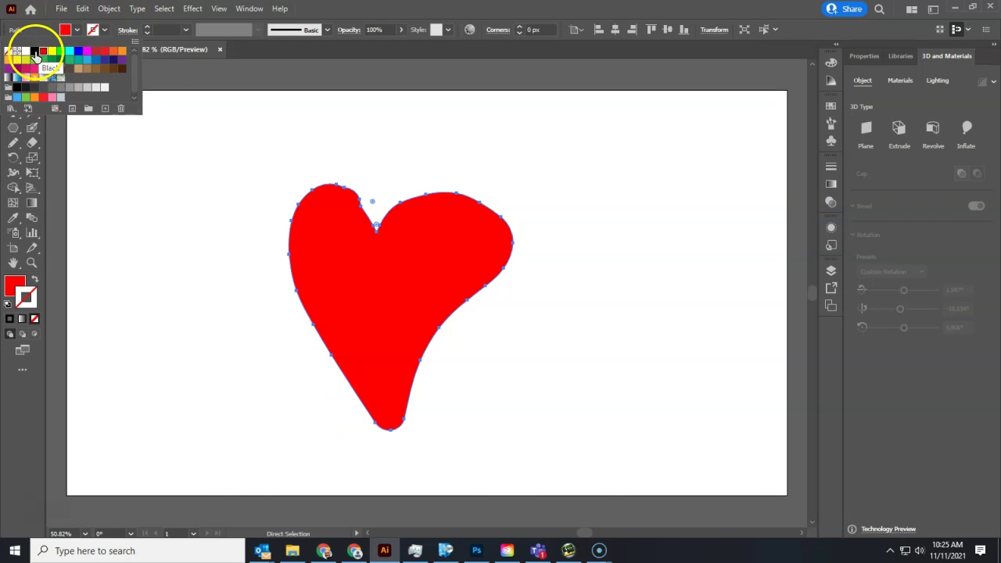
left_click(105, 30)
left_click(104, 30)
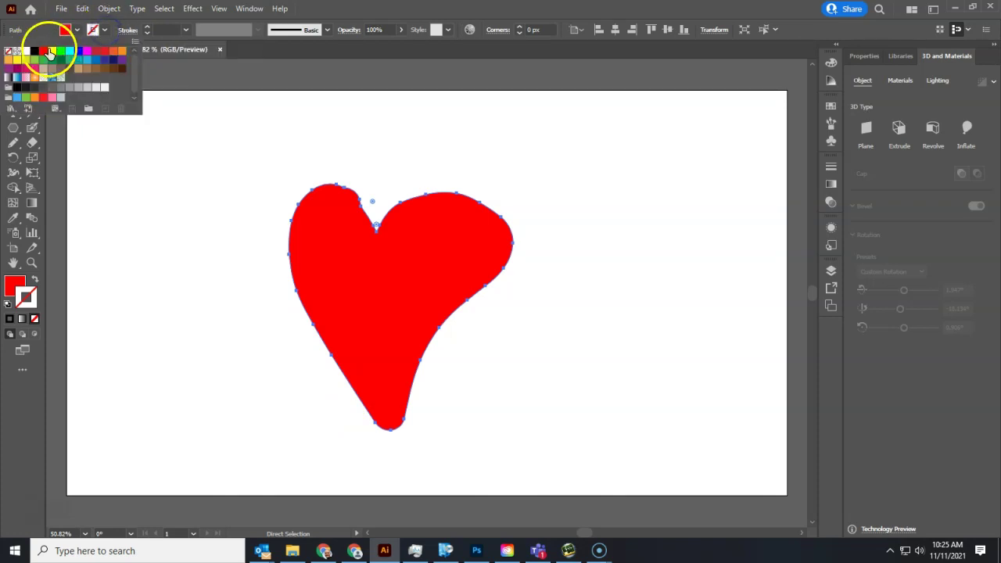
left_click(35, 51)
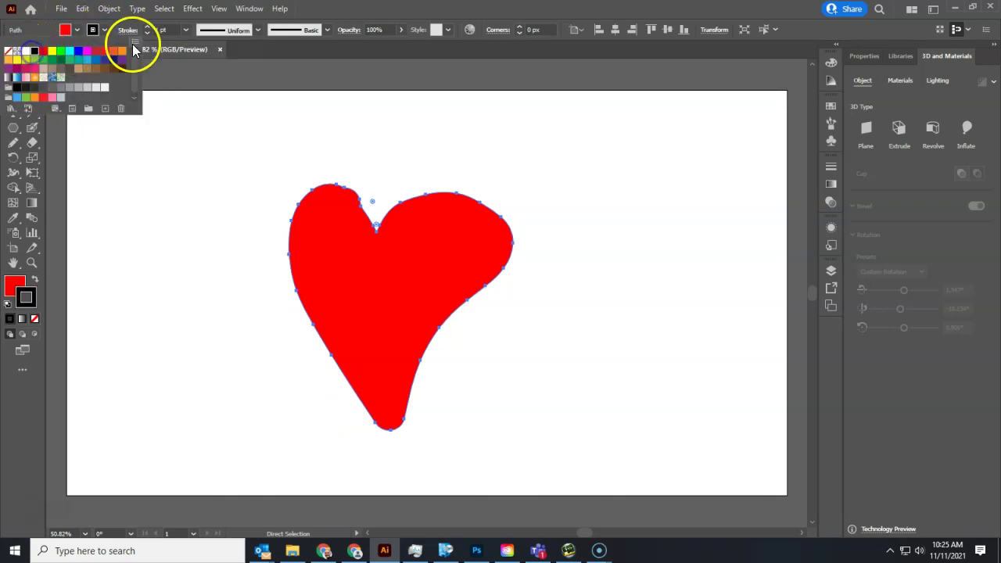
left_click(185, 29)
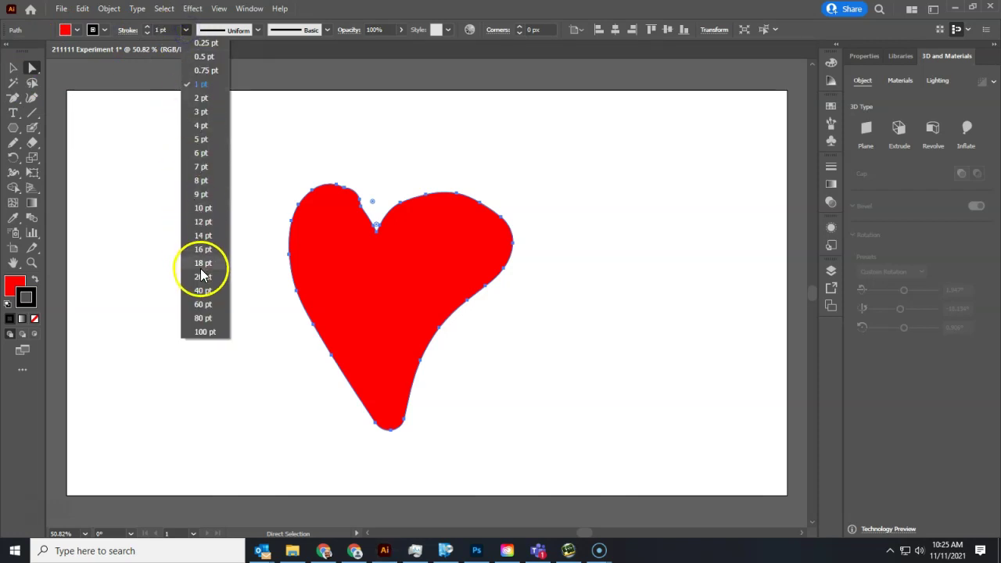
left_click(204, 264)
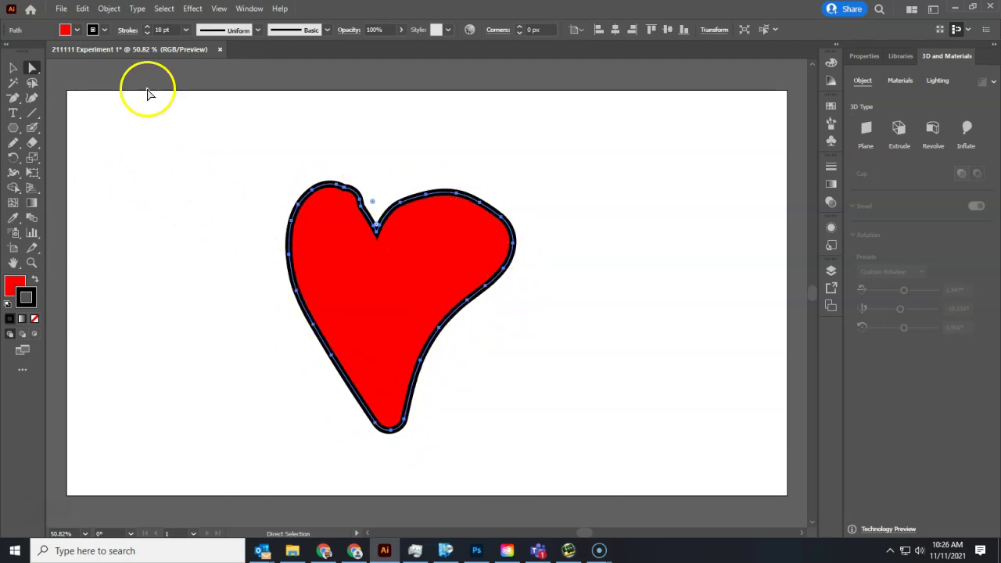
left_click(108, 9)
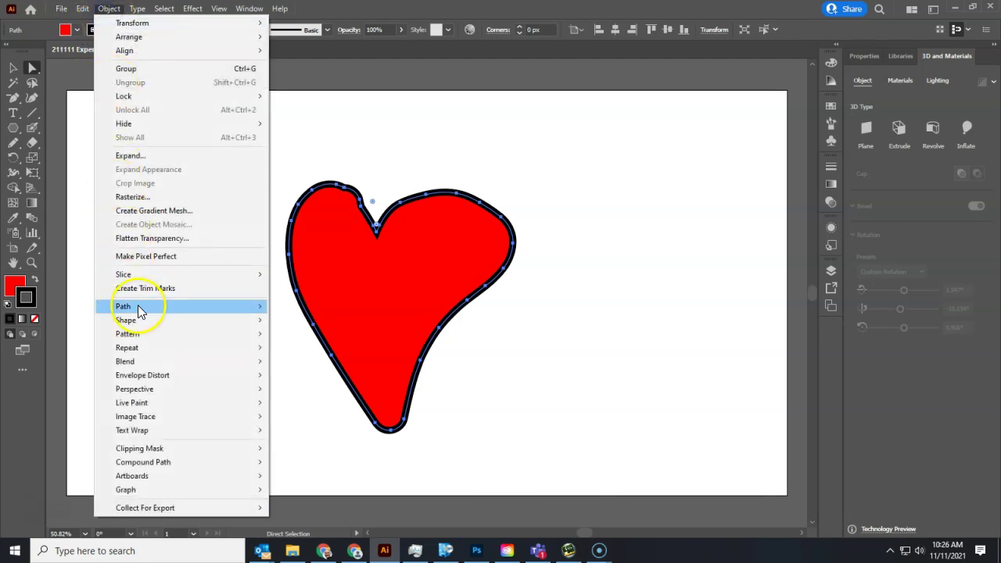
mouse_move(139, 306)
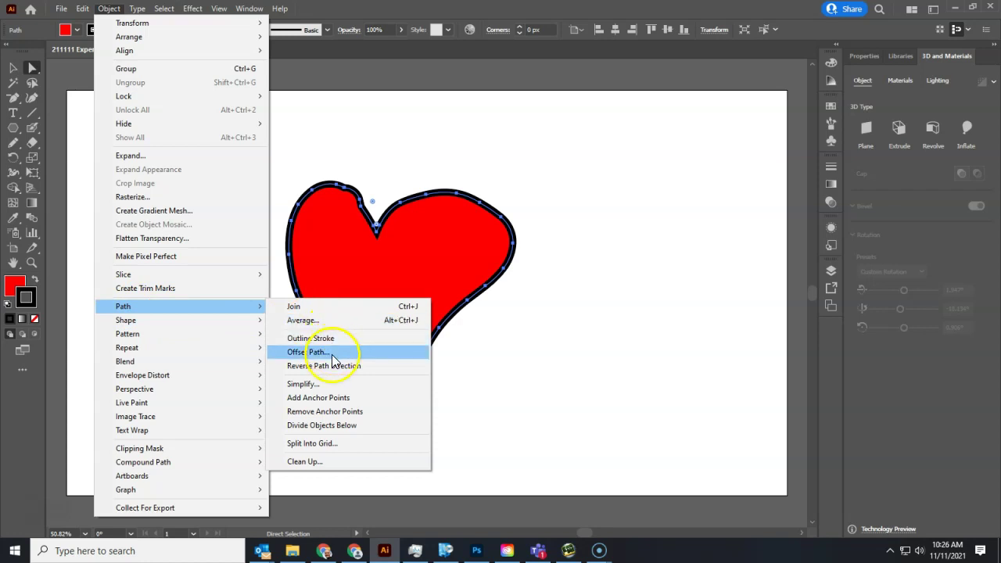
left_click(330, 391)
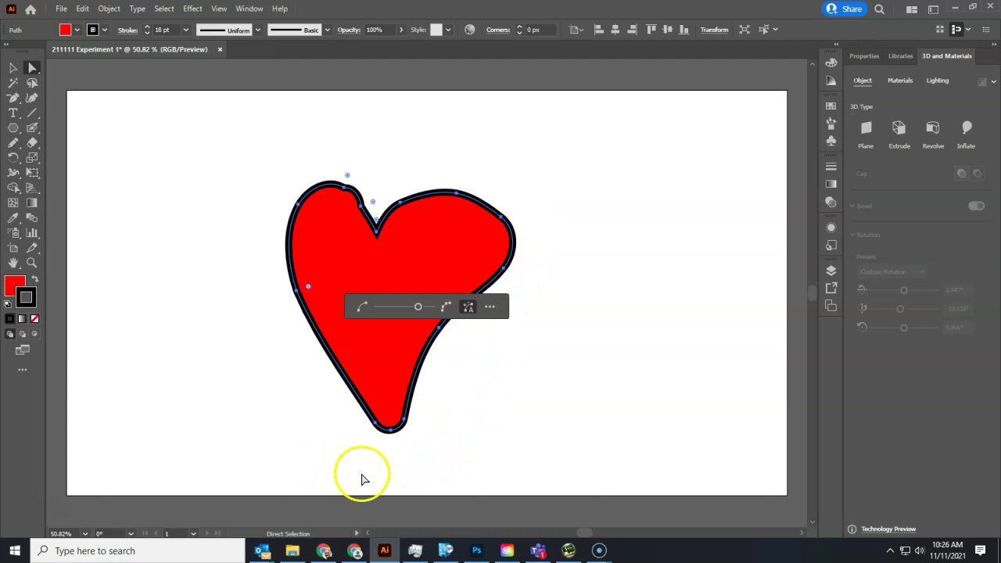
left_click(15, 68)
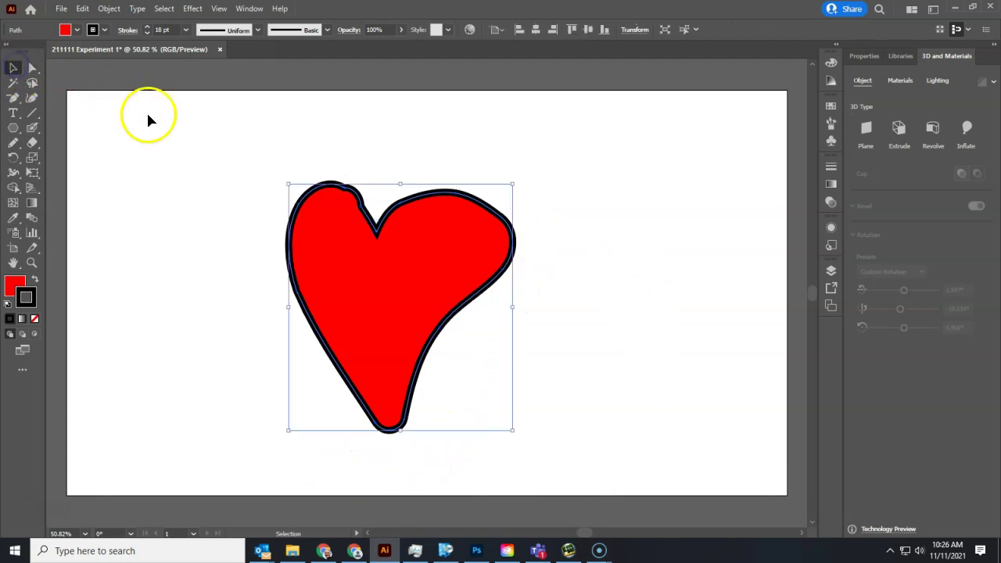
left_click(147, 145)
key("ctrl+a")
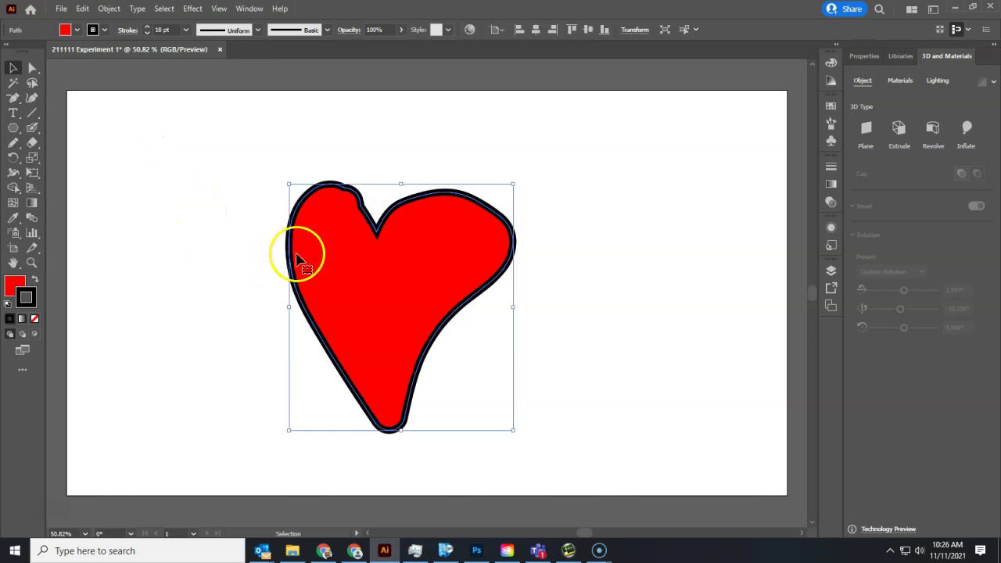
left_click(33, 69)
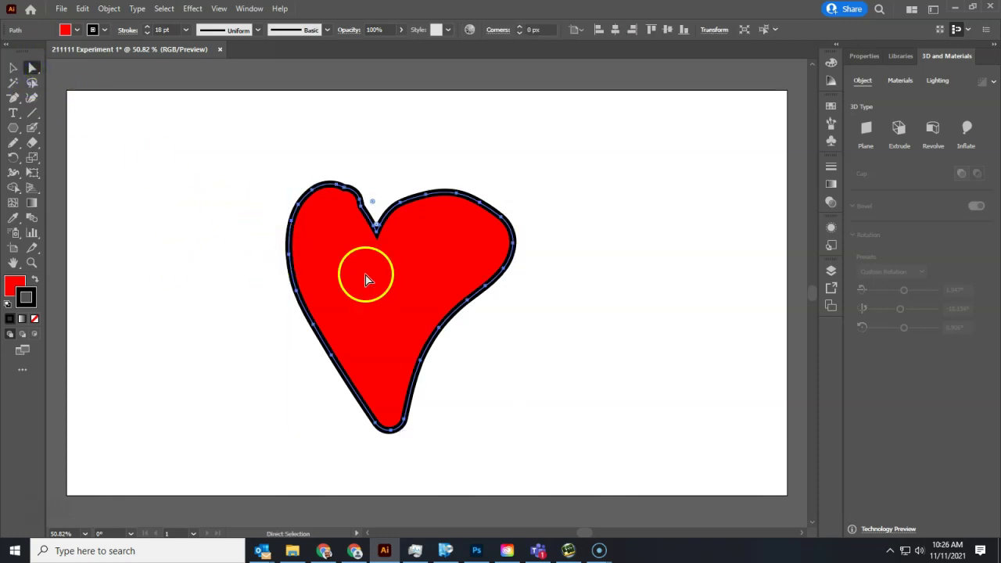
Step: Simplify the heart's path with Object > Path > Simplify
left_click(109, 9)
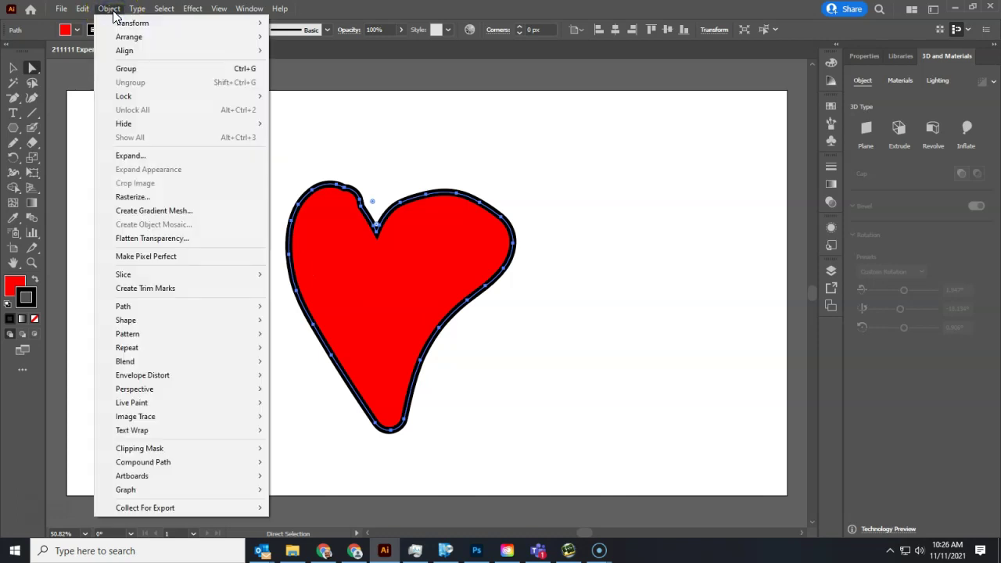
left_click(147, 310)
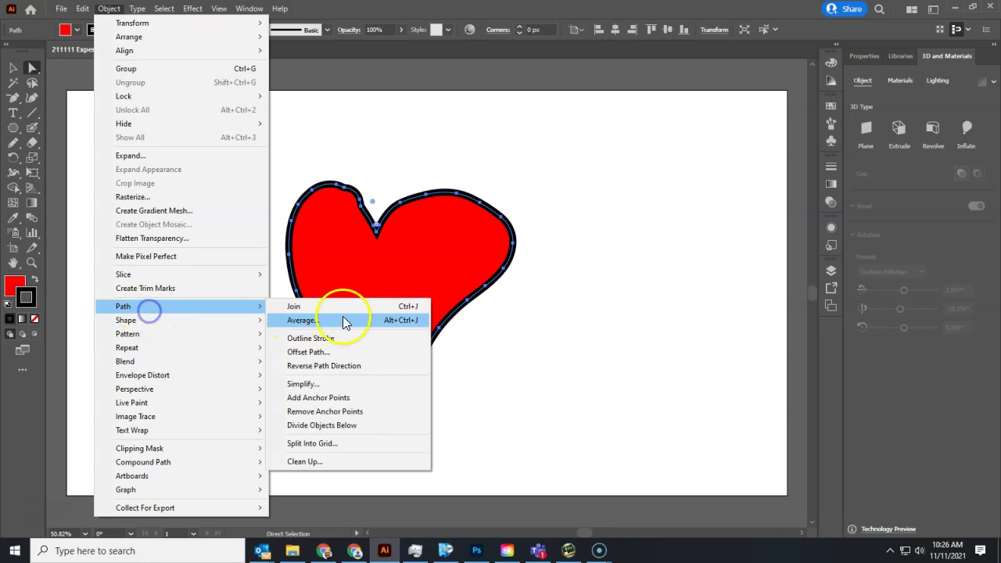
left_click(335, 383)
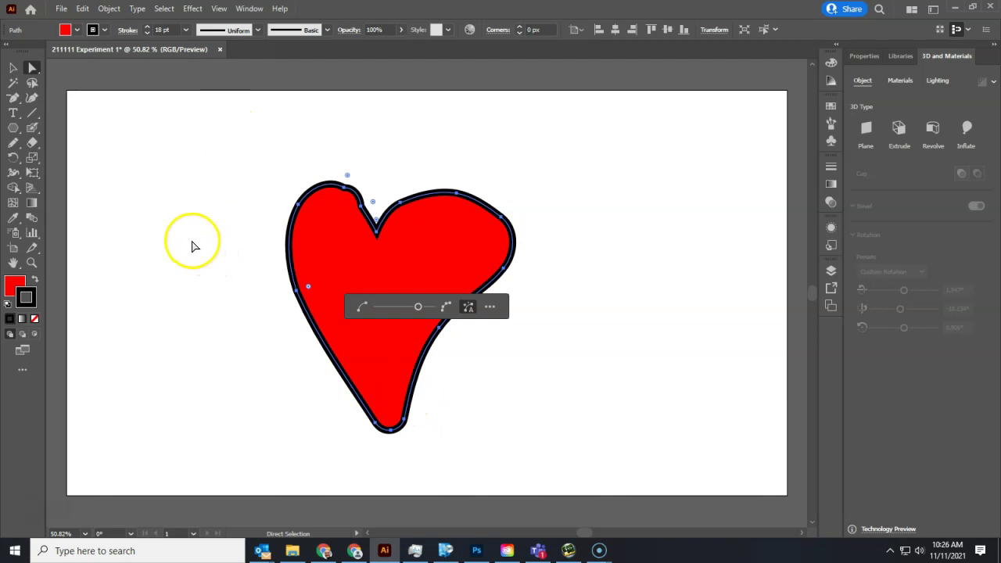
Step: Add anchor points to the heart's path twice via Object > Path > Add Anchor Points
left_click(117, 9)
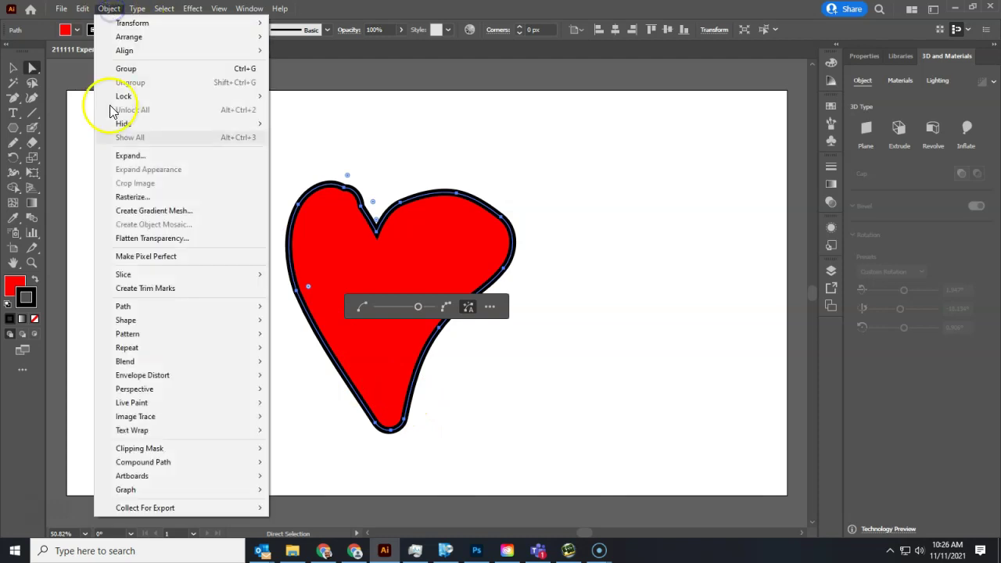
mouse_move(151, 308)
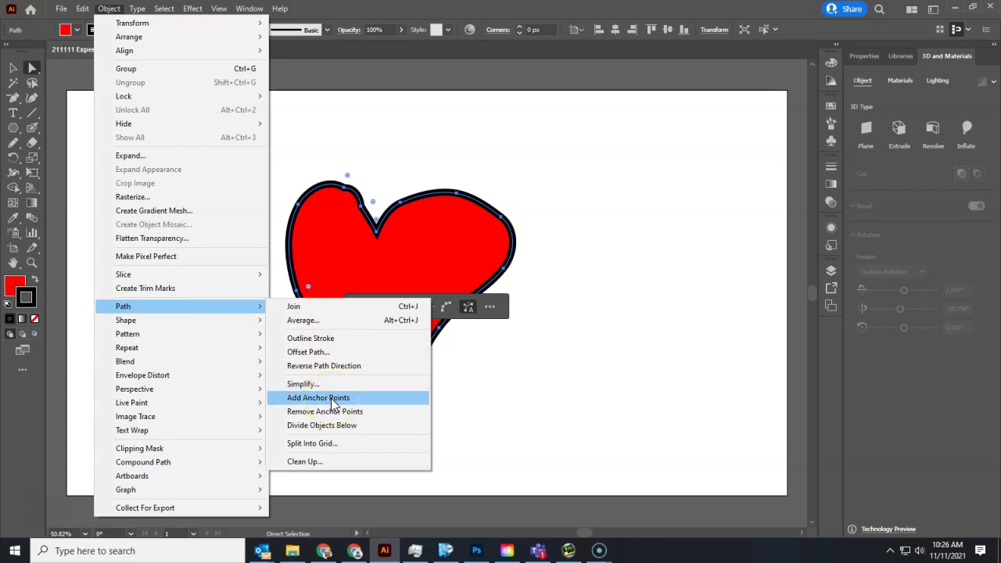
left_click(331, 398)
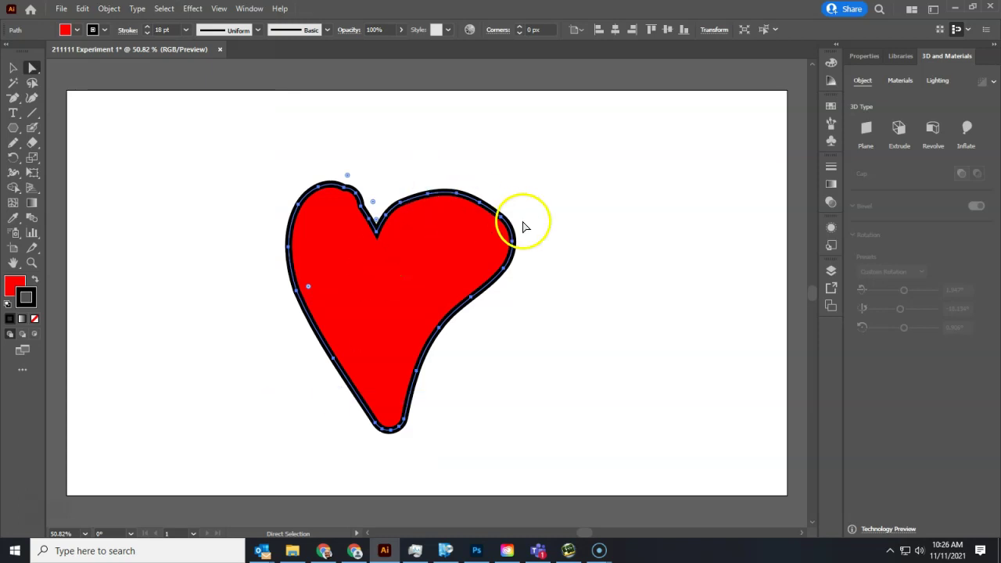
left_click(109, 9)
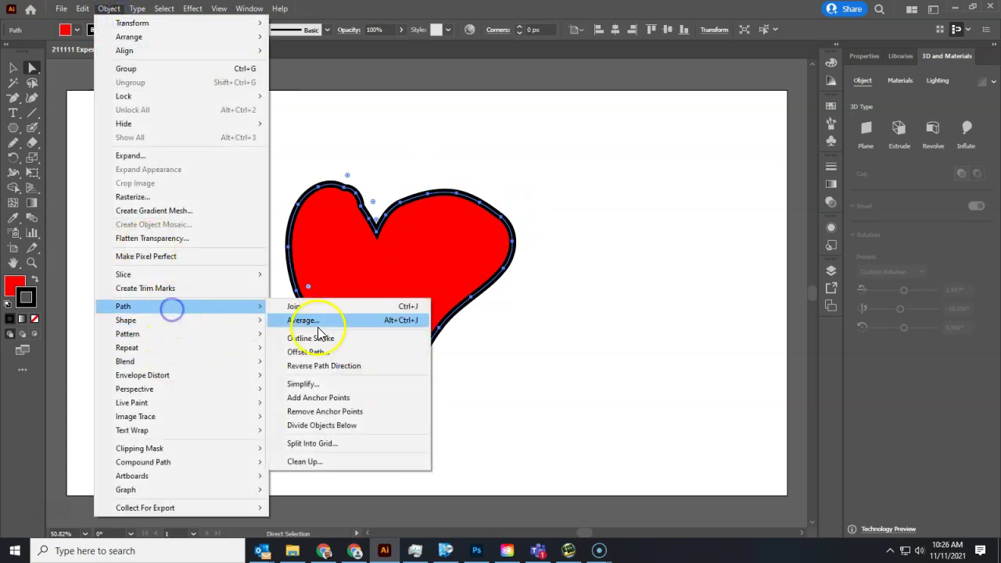
left_click(328, 399)
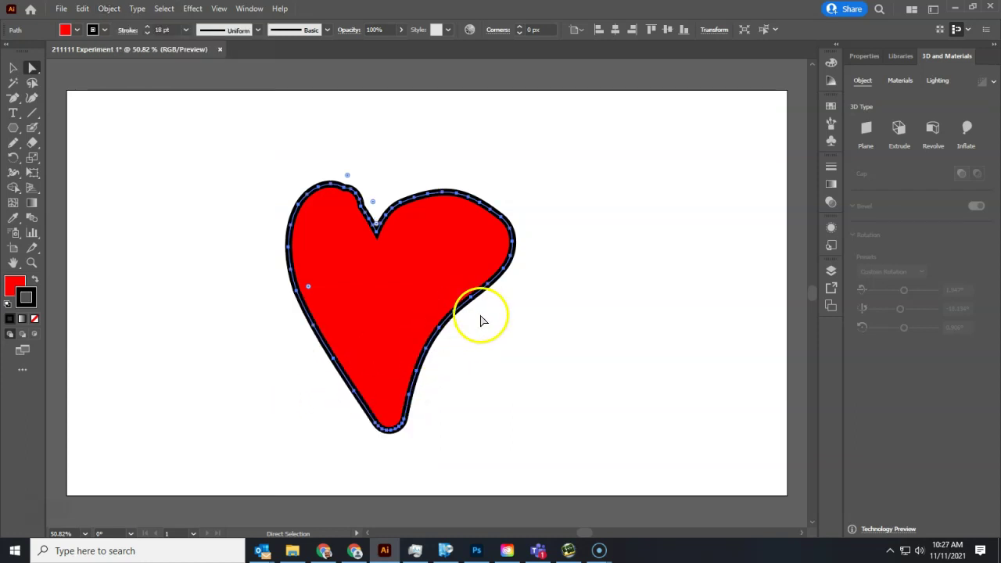
Step: Apply the Pucker & Bloat distortion at -62% so the heart bursts into long spikes
left_click(109, 9)
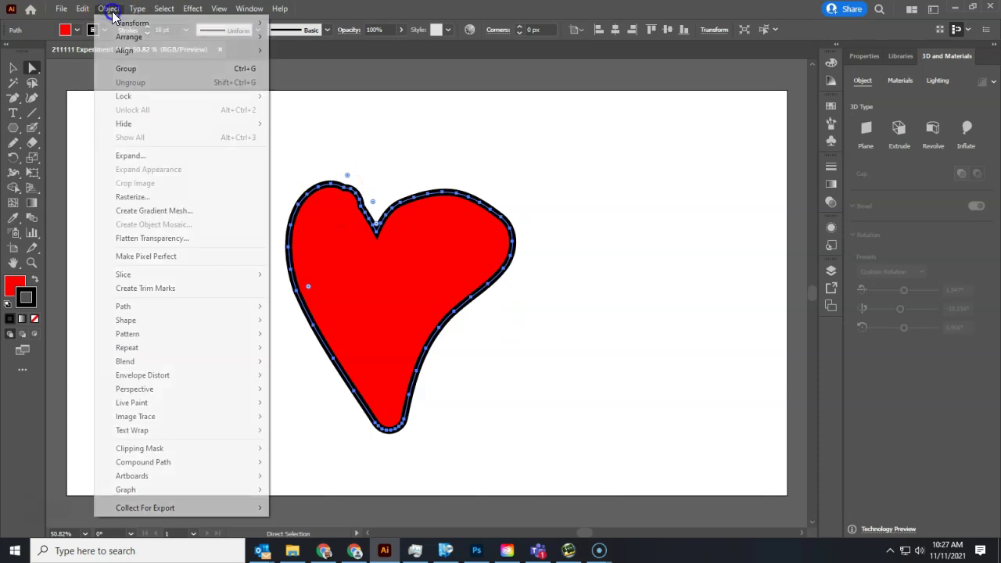
mouse_move(192, 8)
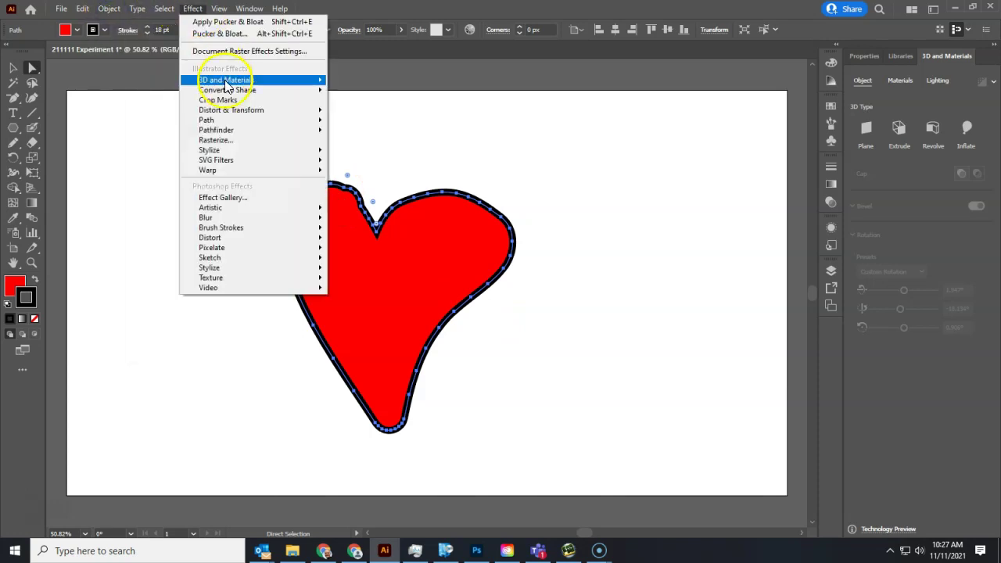
mouse_move(243, 115)
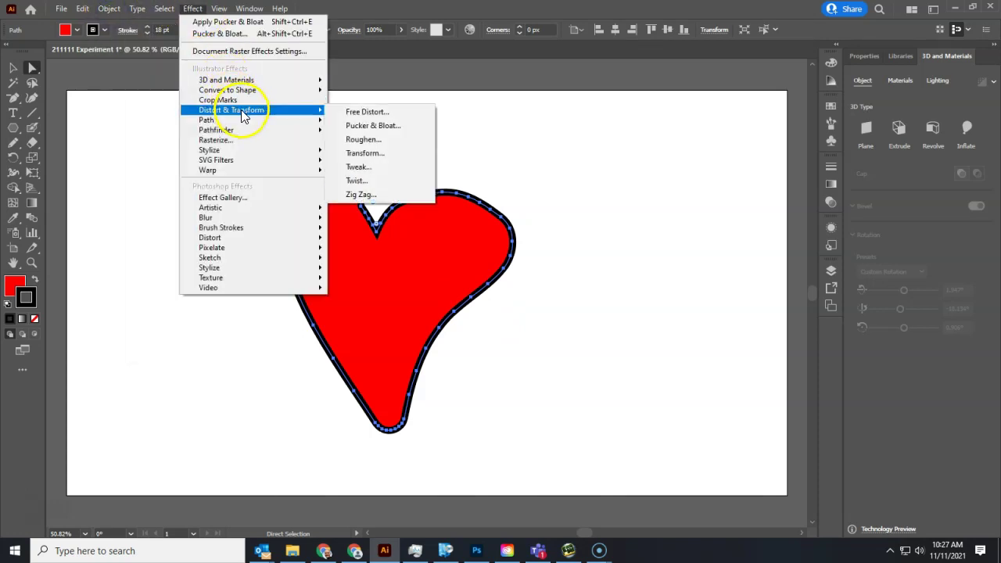
left_click(372, 126)
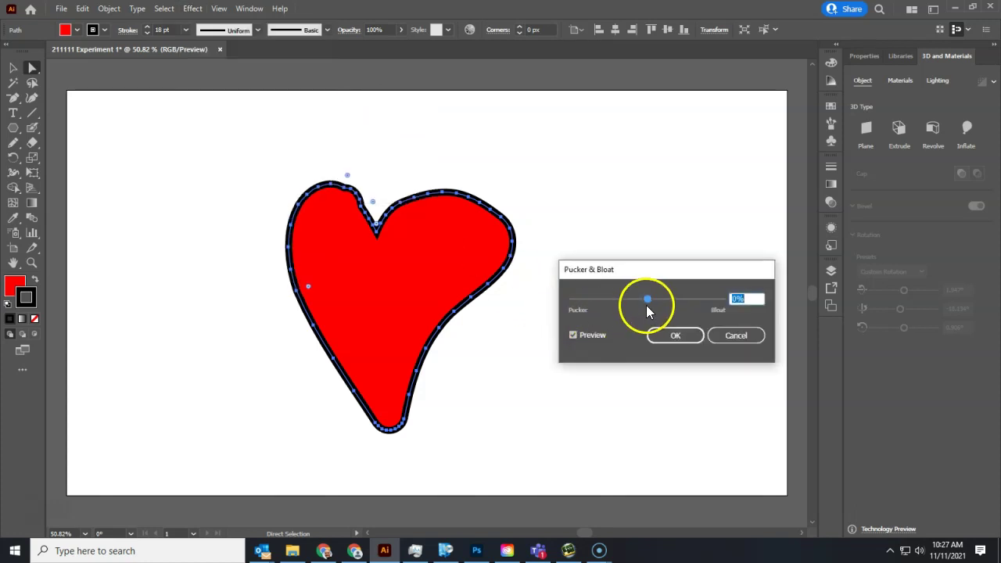
left_click_drag(649, 300, 652, 299)
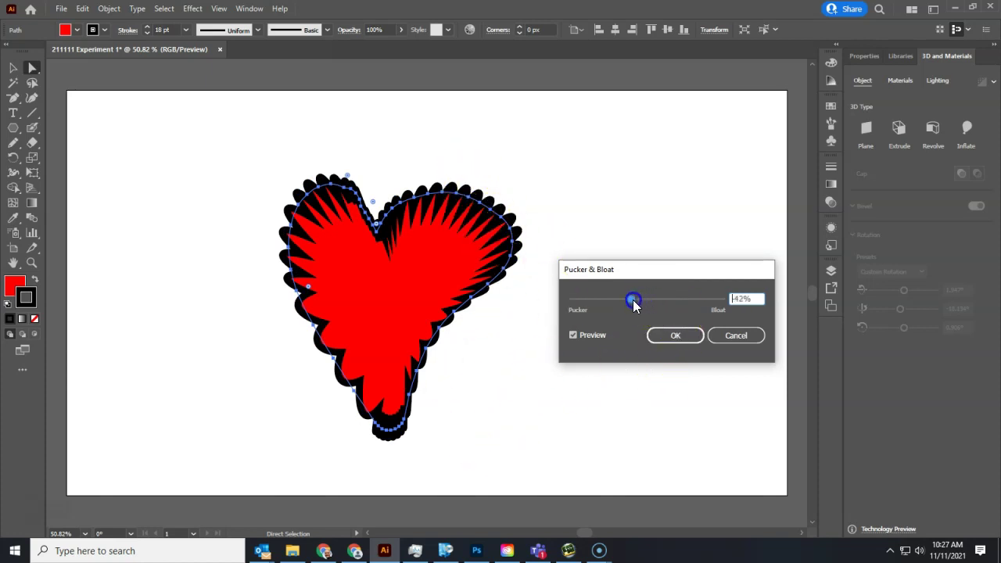
left_click_drag(633, 299, 621, 298)
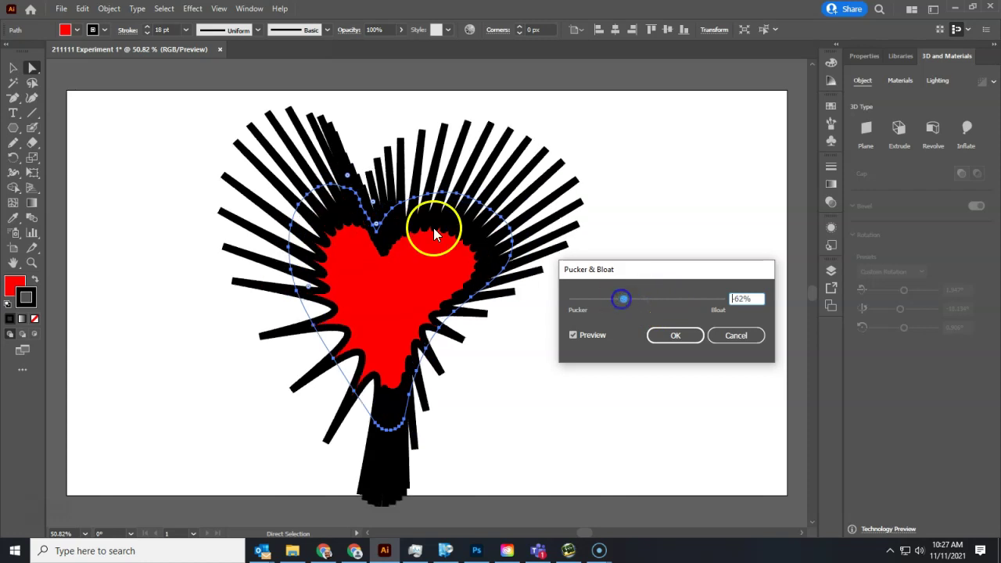
Step: Apply the Pucker & Bloat distortion and set the stroke weight to 5 pt
left_click(674, 335)
left_click(186, 30)
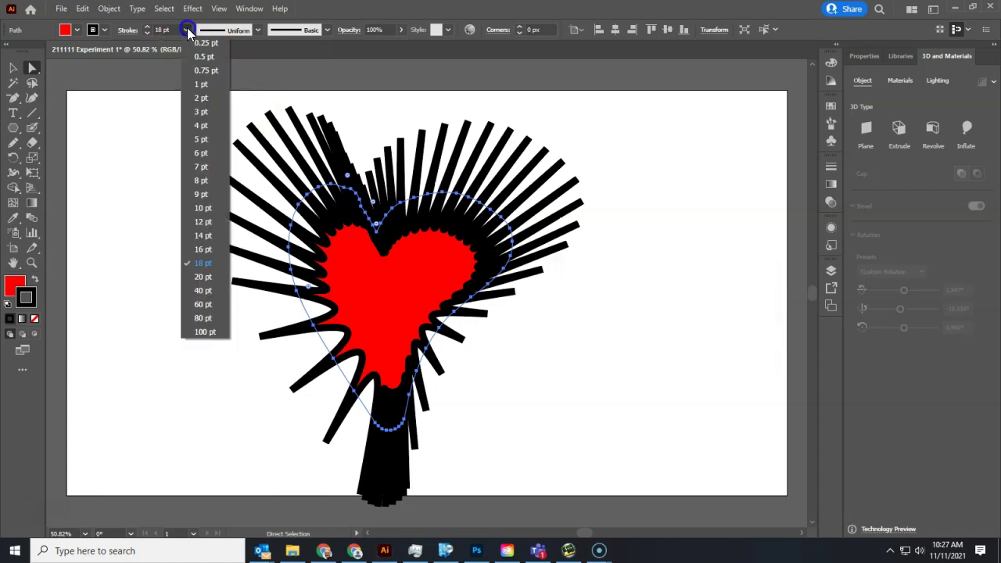
left_click(201, 140)
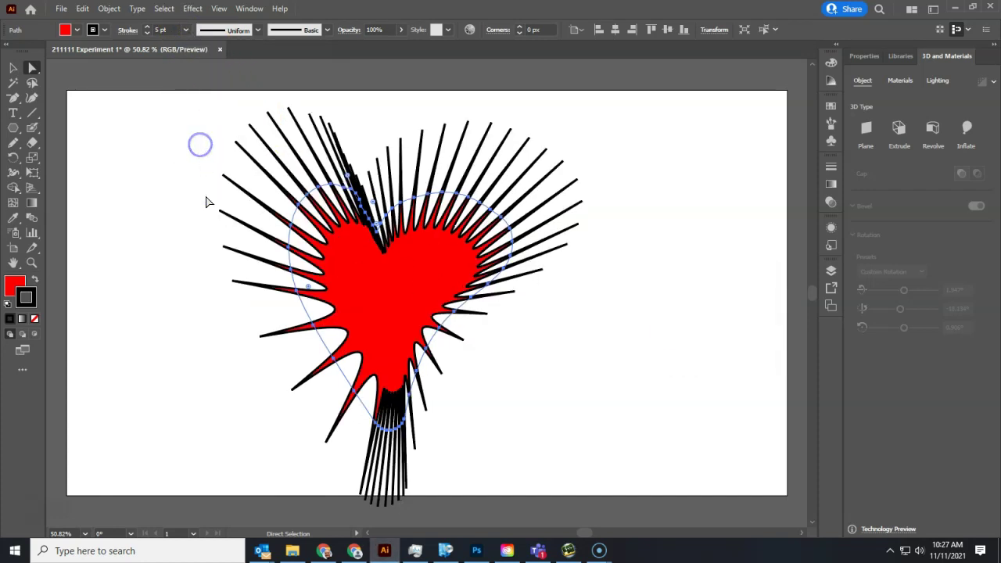
Step: Simplify the path to fewer, broader spikes and drag one top spike upward
left_click(111, 11)
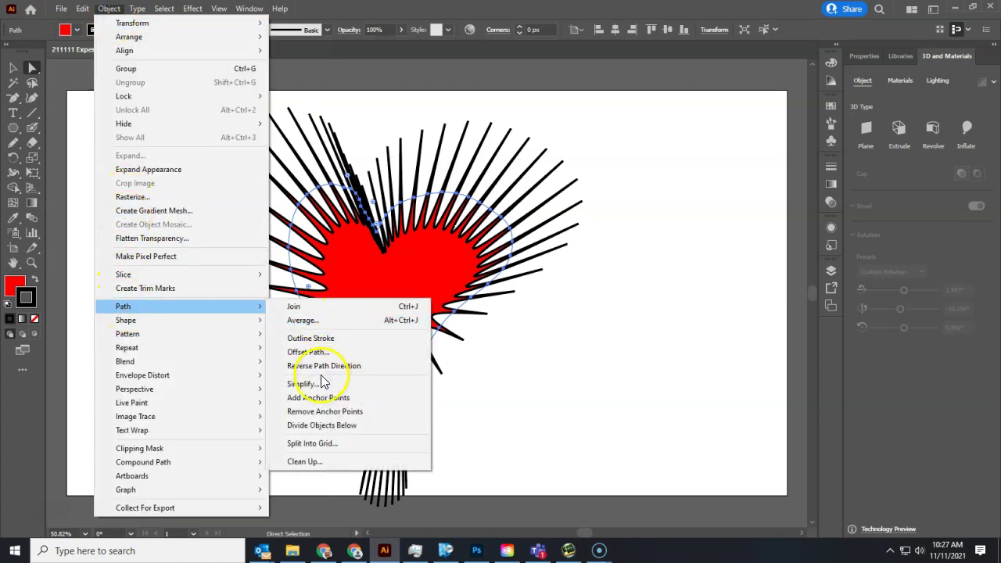
left_click(313, 384)
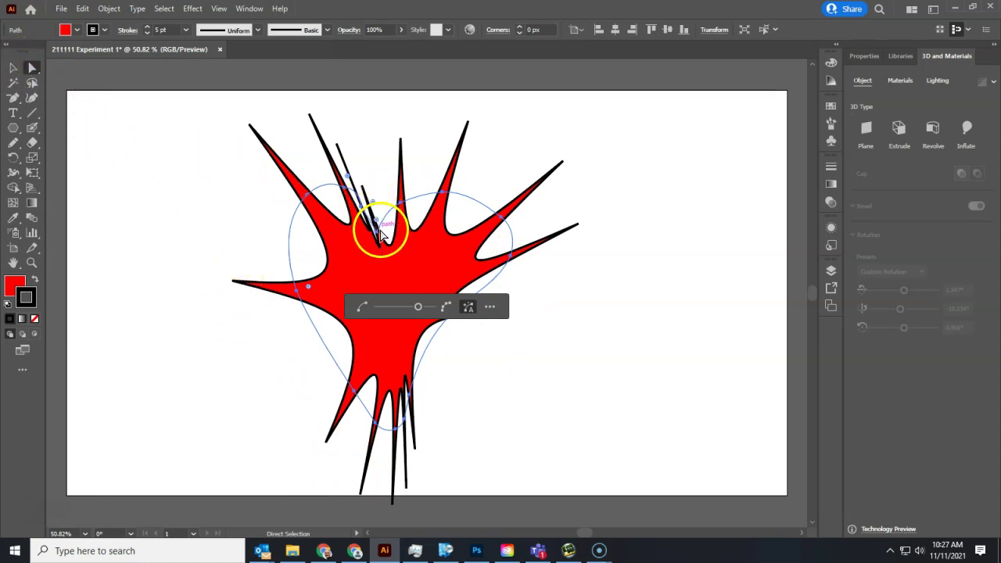
left_click_drag(377, 235, 377, 187)
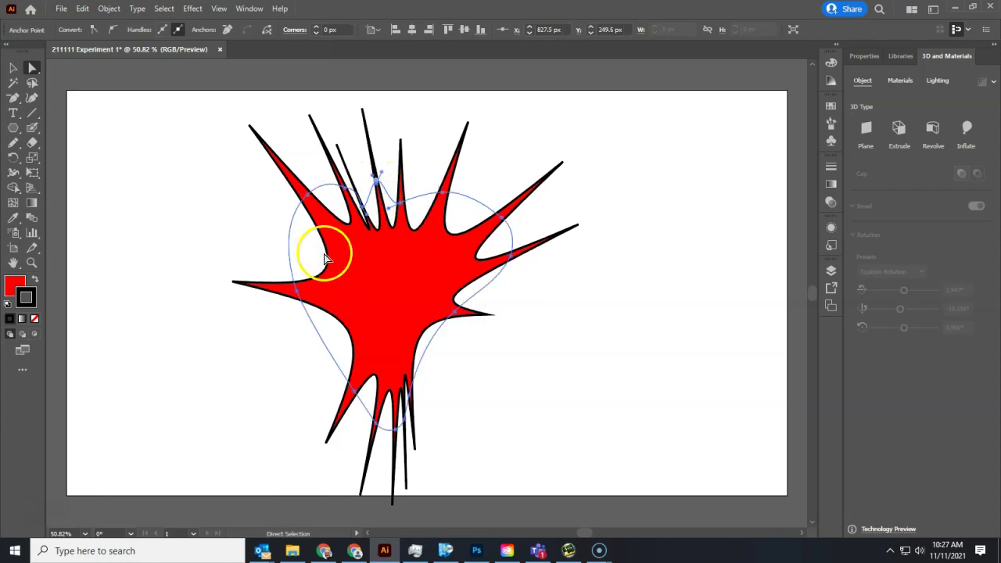